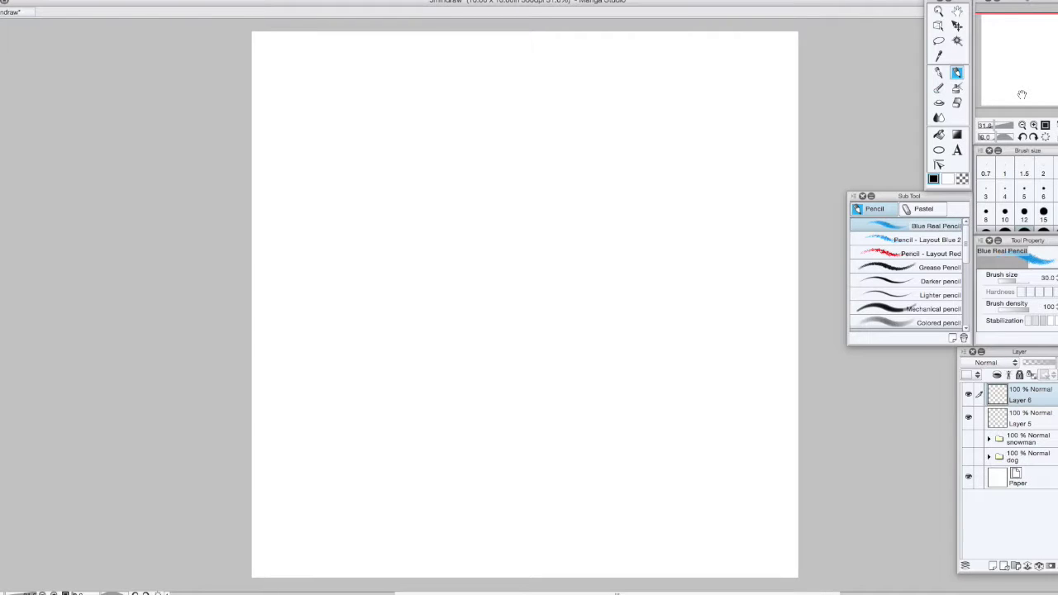
# Zoom the blank page to 50%, pan it into place, and enlarge the pencil to size 40
pyautogui.scroll(1, 992, 66)
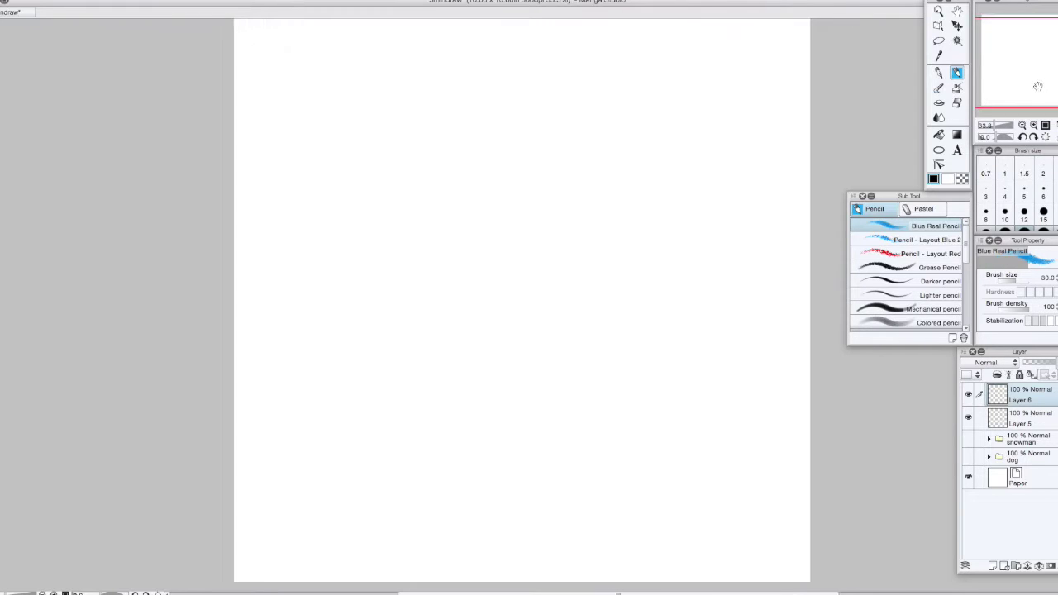
pyautogui.moveTo(1027, 83); pyautogui.dragTo(1030, 74)
pyautogui.click(1035, 125)
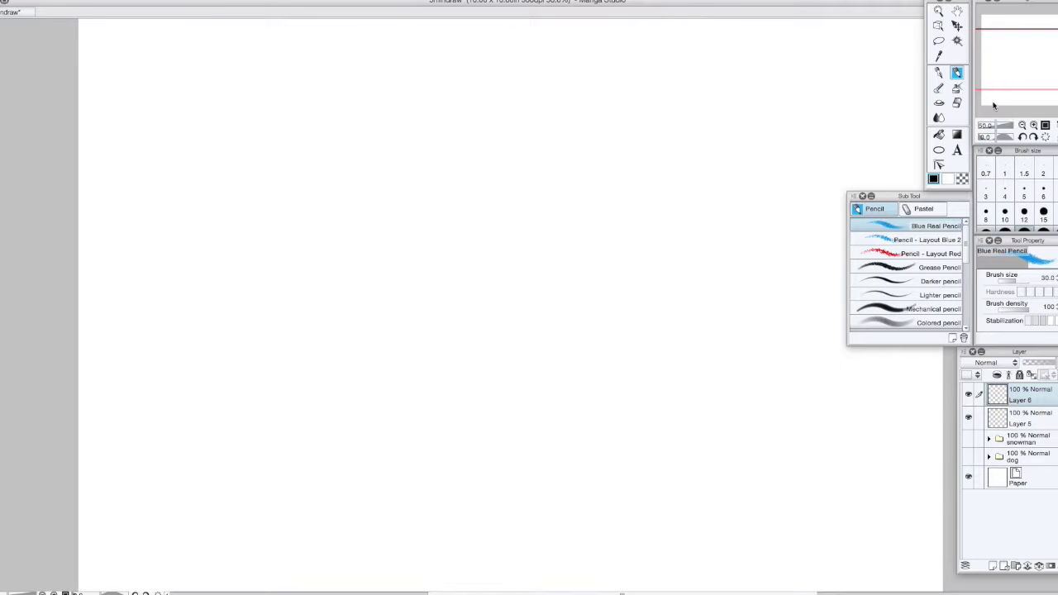
pyautogui.moveTo(984, 74); pyautogui.dragTo(1022, 76)
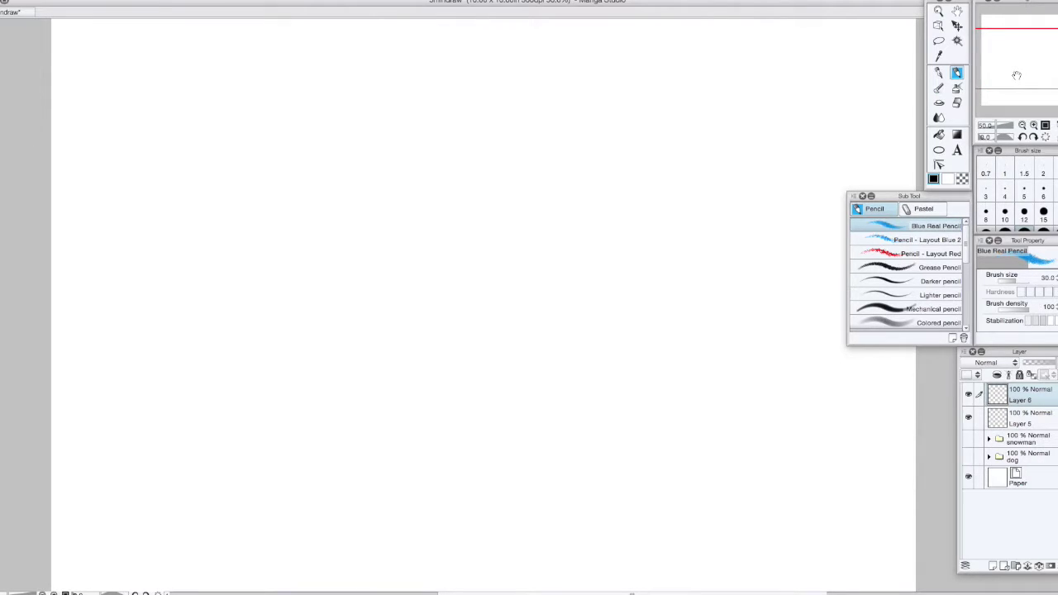
pyautogui.moveTo(1020, 70); pyautogui.dragTo(1026, 68)
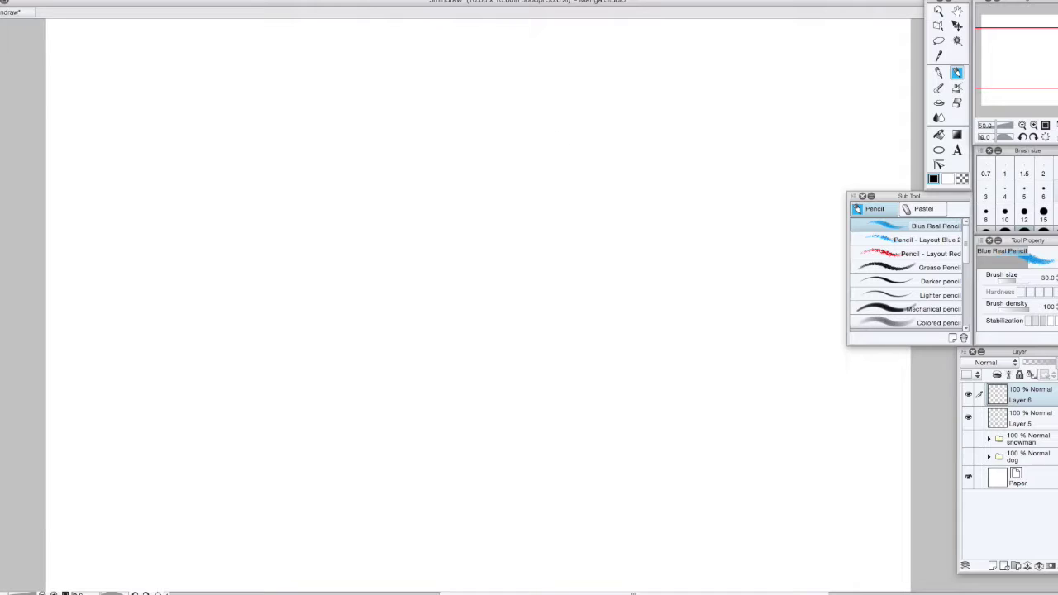
pyautogui.press(']')
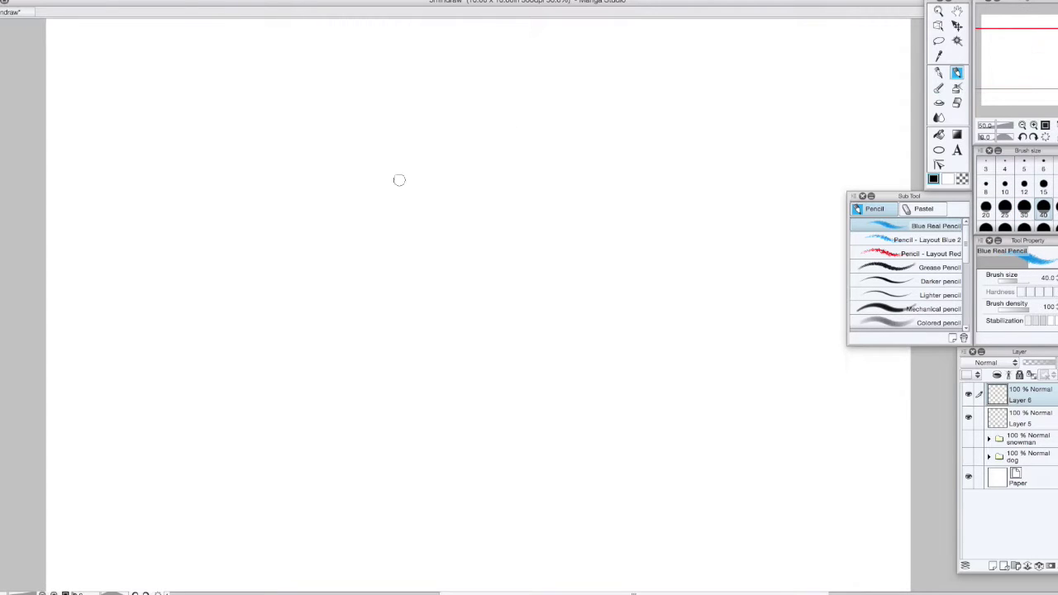
# Sketch the round head with ears, a triangular nose and cheek whiskers, and start the body loop
pyautogui.moveTo(367, 164)
pyautogui.mouseDown()
pyautogui.moveTo(383, 152)
pyautogui.moveTo(465, 213)
pyautogui.moveTo(364, 166)
pyautogui.moveTo(347, 139)
pyautogui.moveTo(379, 168)
pyautogui.moveTo(453, 170)
pyautogui.mouseUp()
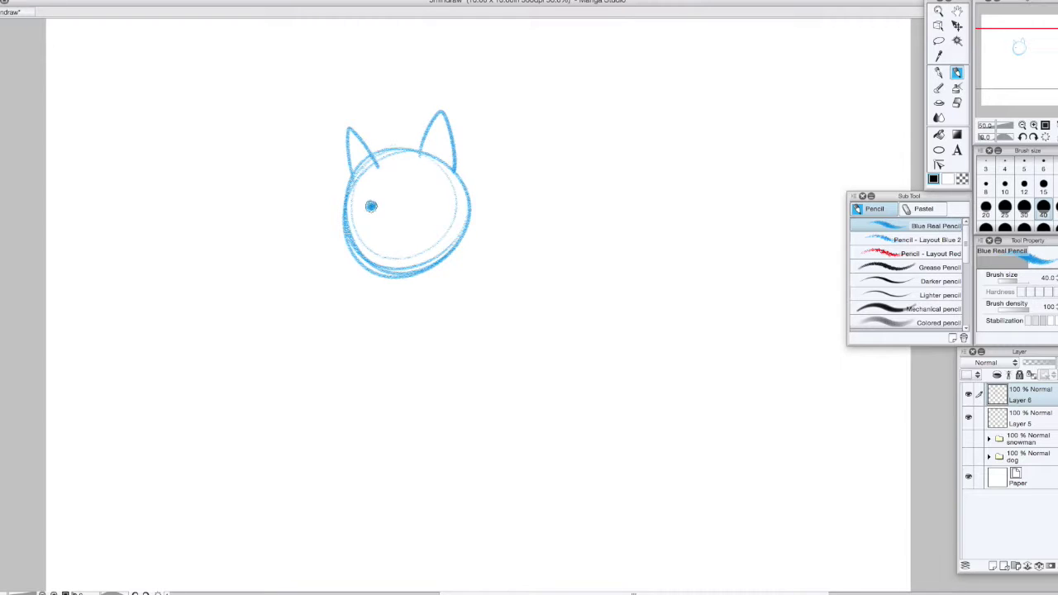
pyautogui.moveTo(384, 225); pyautogui.dragTo(411, 247)
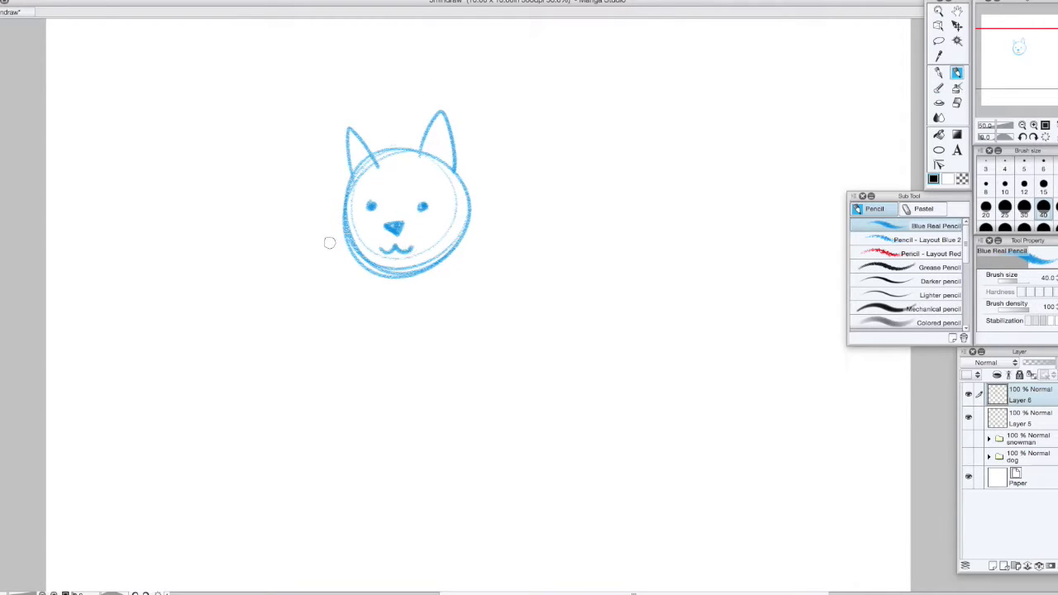
pyautogui.moveTo(332, 235)
pyautogui.mouseDown()
pyautogui.moveTo(372, 235)
pyautogui.moveTo(339, 258)
pyautogui.mouseUp()
pyautogui.moveTo(440, 230); pyautogui.dragTo(484, 227)
pyautogui.moveTo(438, 236); pyautogui.dragTo(484, 252)
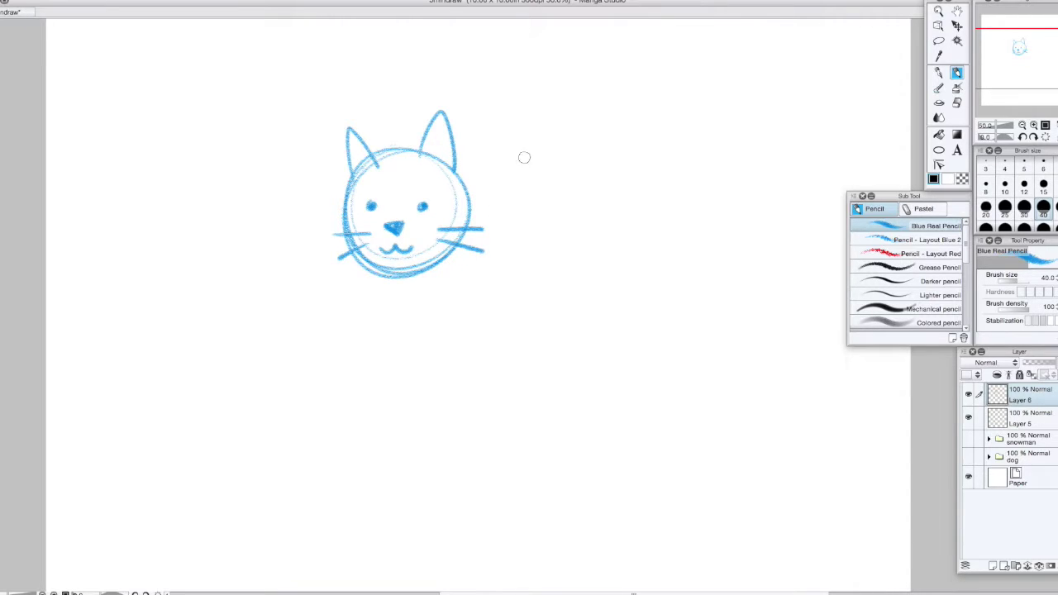
pyautogui.moveTo(569, 134)
pyautogui.mouseDown()
pyautogui.moveTo(397, 248)
pyautogui.moveTo(508, 323)
pyautogui.moveTo(640, 217)
pyautogui.moveTo(579, 147)
pyautogui.mouseUp()
# Firm up the body outline and sketch an upright tail on the cat's back
pyautogui.moveTo(473, 142)
pyautogui.mouseDown()
pyautogui.moveTo(629, 174)
pyautogui.moveTo(553, 317)
pyautogui.mouseUp()
pyautogui.moveTo(477, 317)
pyautogui.mouseDown()
pyautogui.moveTo(653, 236)
pyautogui.moveTo(504, 133)
pyautogui.mouseUp()
pyautogui.moveTo(1033, 55); pyautogui.dragTo(1013, 51)
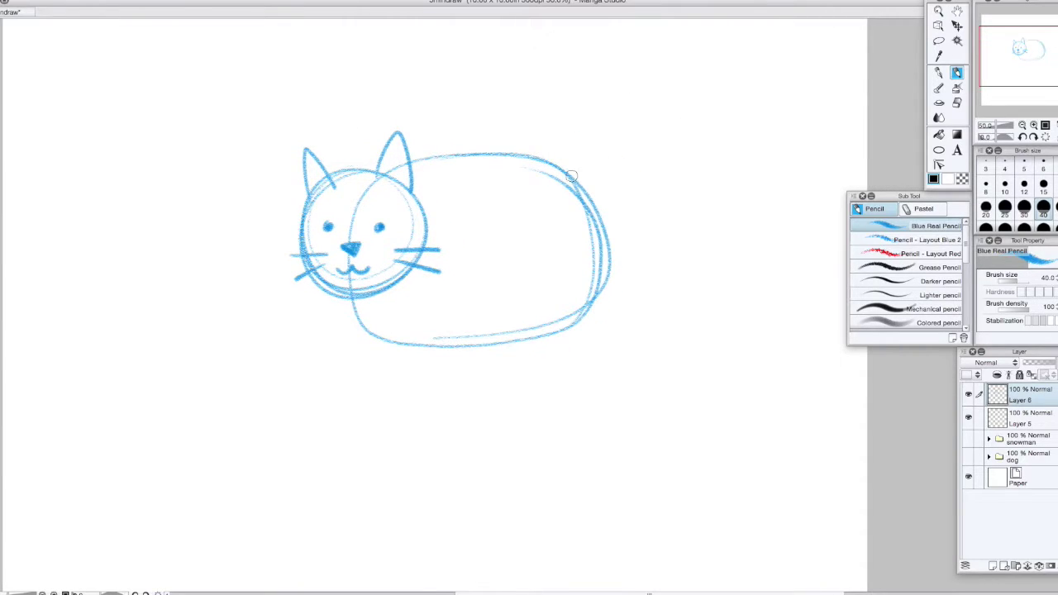
pyautogui.moveTo(571, 175)
pyautogui.mouseDown()
pyautogui.moveTo(634, 110)
pyautogui.moveTo(579, 189)
pyautogui.moveTo(612, 161)
pyautogui.mouseUp()
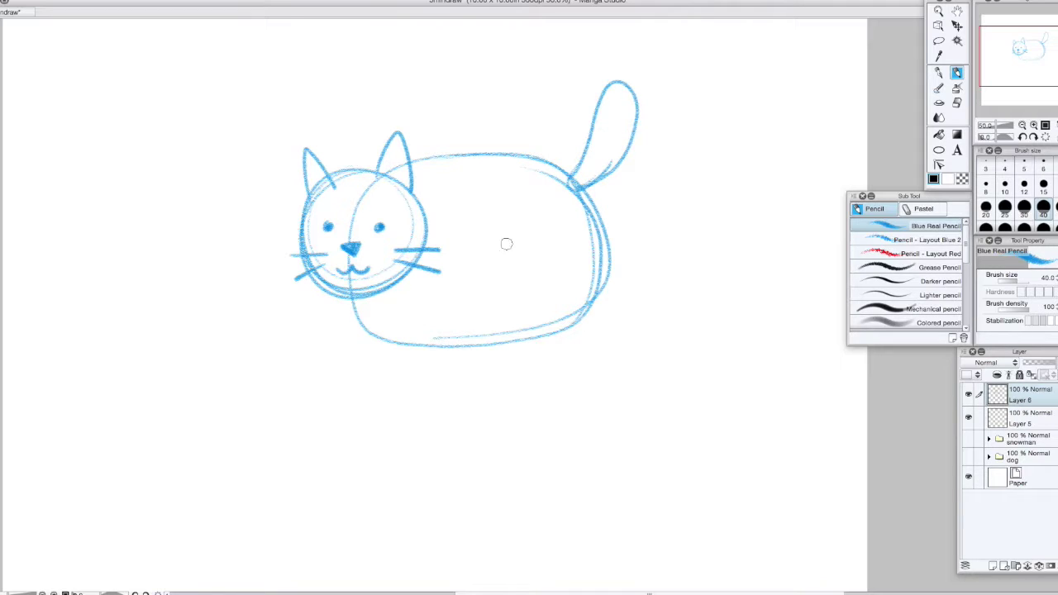
# Sketch the first leg under the body and the right rear leg with its foot
pyautogui.scroll(-1, 506, 244)
pyautogui.scroll(-2, 446, 281)
pyautogui.moveTo(417, 296); pyautogui.dragTo(422, 376)
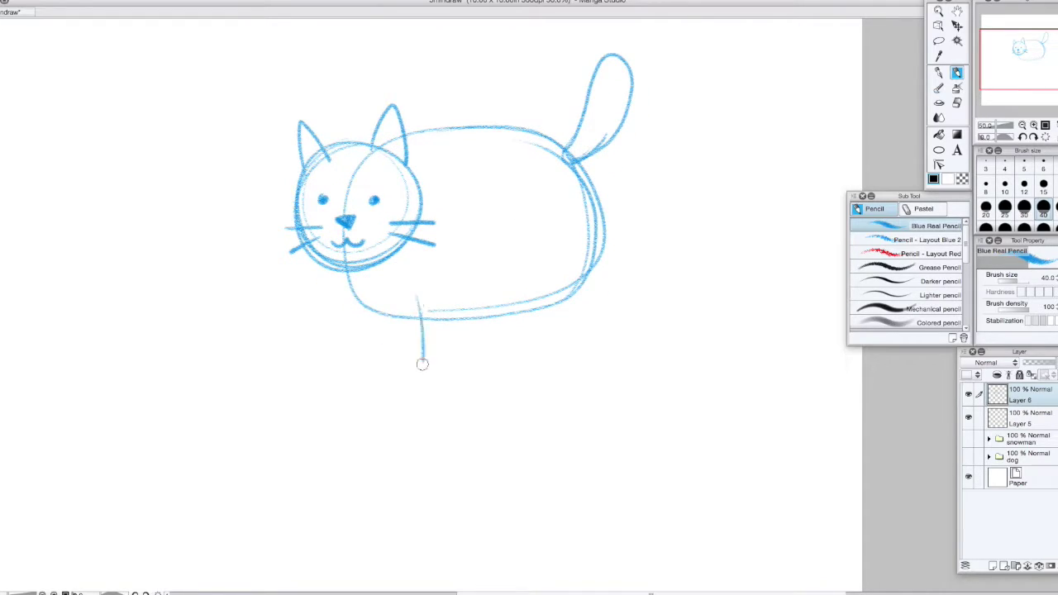
pyautogui.moveTo(457, 293); pyautogui.dragTo(449, 373)
pyautogui.moveTo(453, 323)
pyautogui.mouseDown()
pyautogui.moveTo(432, 387)
pyautogui.moveTo(439, 357)
pyautogui.mouseUp()
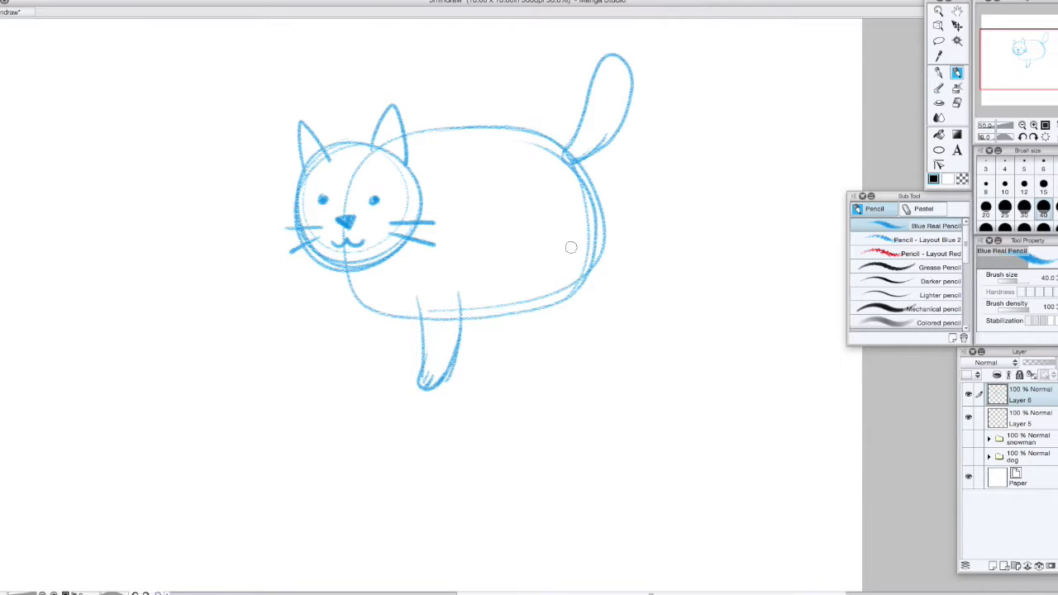
pyautogui.moveTo(521, 252); pyautogui.dragTo(565, 314)
pyautogui.moveTo(595, 213); pyautogui.dragTo(609, 313)
pyautogui.moveTo(599, 249)
pyautogui.mouseDown()
pyautogui.moveTo(604, 343)
pyautogui.moveTo(577, 372)
pyautogui.mouseUp()
pyautogui.moveTo(566, 324)
pyautogui.mouseDown()
pyautogui.moveTo(554, 376)
pyautogui.moveTo(579, 374)
pyautogui.moveTo(552, 375)
pyautogui.mouseUp()
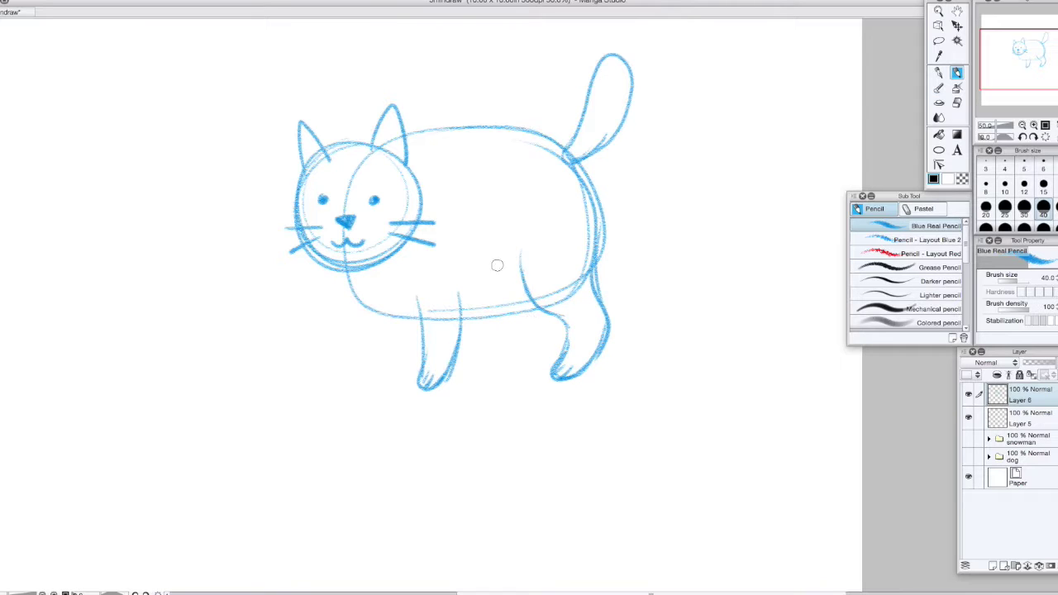
# Sketch a middle leg under the belly and a thickened front leg below the chest
pyautogui.moveTo(485, 283)
pyautogui.mouseDown()
pyautogui.moveTo(501, 318)
pyautogui.moveTo(498, 357)
pyautogui.mouseUp()
pyautogui.moveTo(501, 318)
pyautogui.mouseDown()
pyautogui.moveTo(512, 348)
pyautogui.moveTo(500, 357)
pyautogui.mouseUp()
pyautogui.moveTo(541, 317)
pyautogui.mouseDown()
pyautogui.moveTo(531, 346)
pyautogui.moveTo(501, 364)
pyautogui.mouseUp()
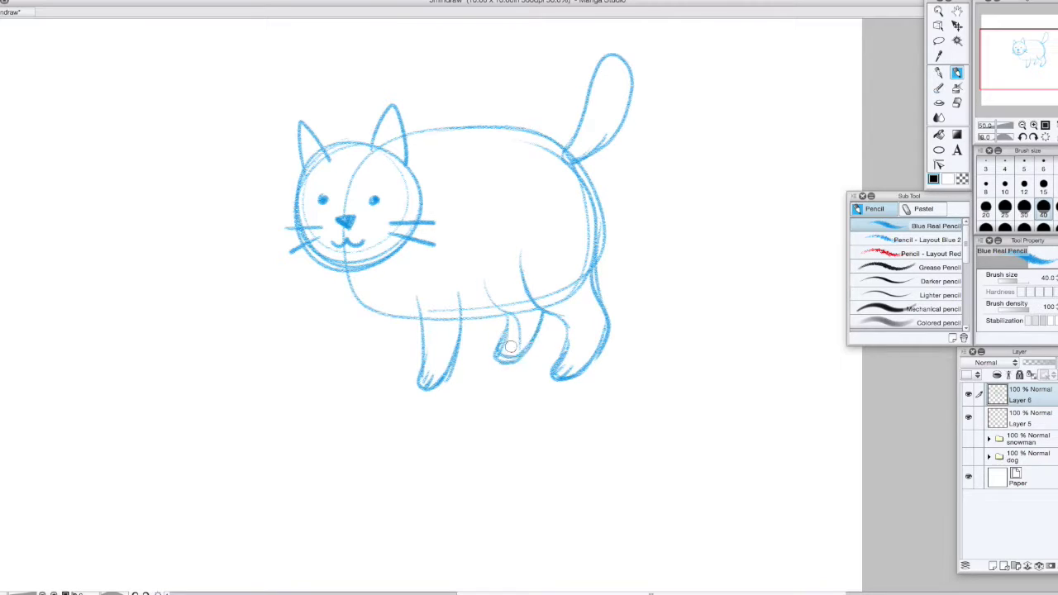
pyautogui.moveTo(360, 293); pyautogui.dragTo(362, 363)
pyautogui.moveTo(369, 311)
pyautogui.mouseDown()
pyautogui.moveTo(366, 364)
pyautogui.moveTo(387, 345)
pyautogui.moveTo(380, 374)
pyautogui.mouseUp()
pyautogui.moveTo(411, 318); pyautogui.dragTo(378, 377)
pyautogui.moveTo(405, 321); pyautogui.dragTo(379, 372)
pyautogui.moveTo(382, 364); pyautogui.dragTo(396, 324)
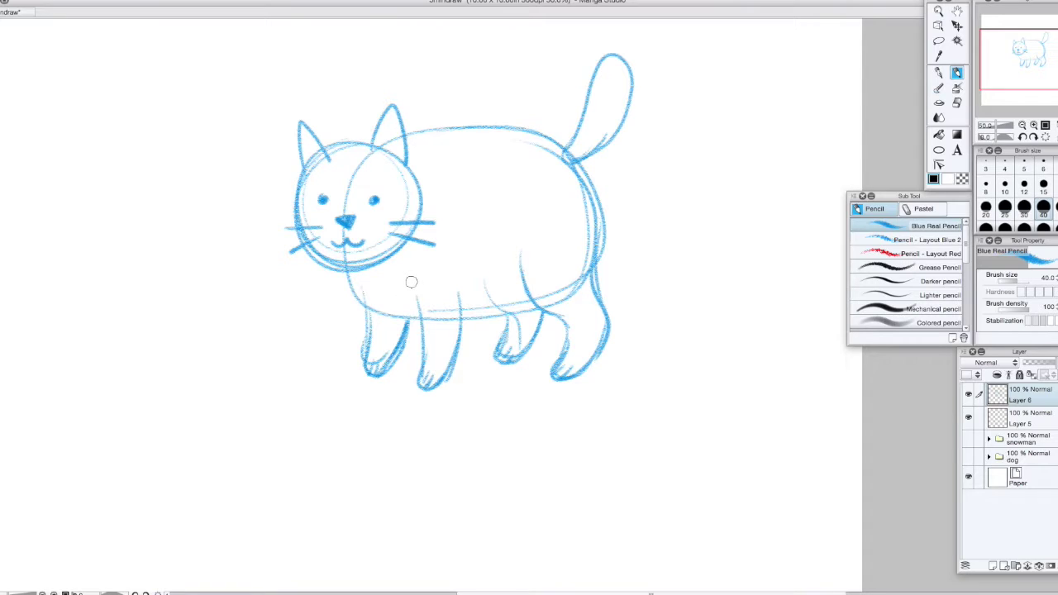
# Darken the outline of the cat's back
pyautogui.moveTo(1023, 63); pyautogui.dragTo(1021, 62)
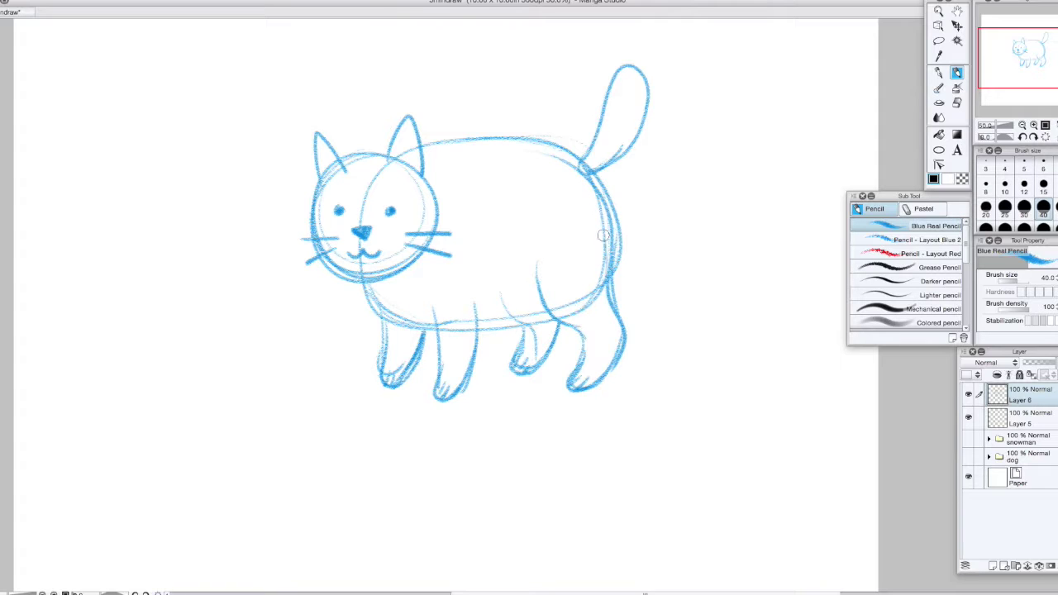
pyautogui.moveTo(604, 240); pyautogui.dragTo(459, 153)
pyautogui.moveTo(1029, 66); pyautogui.dragTo(986, 44)
# Sketch a bowl with top and bottom edges to the left of the cat in blue pencil
pyautogui.press('k')
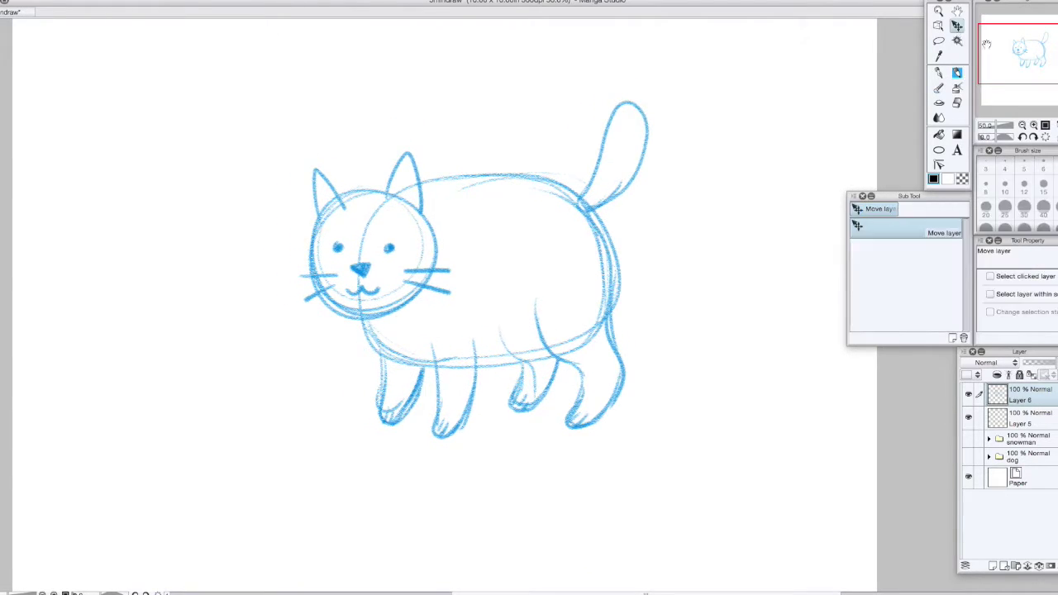
pyautogui.click(957, 72)
pyautogui.moveTo(1025, 61); pyautogui.dragTo(1019, 69)
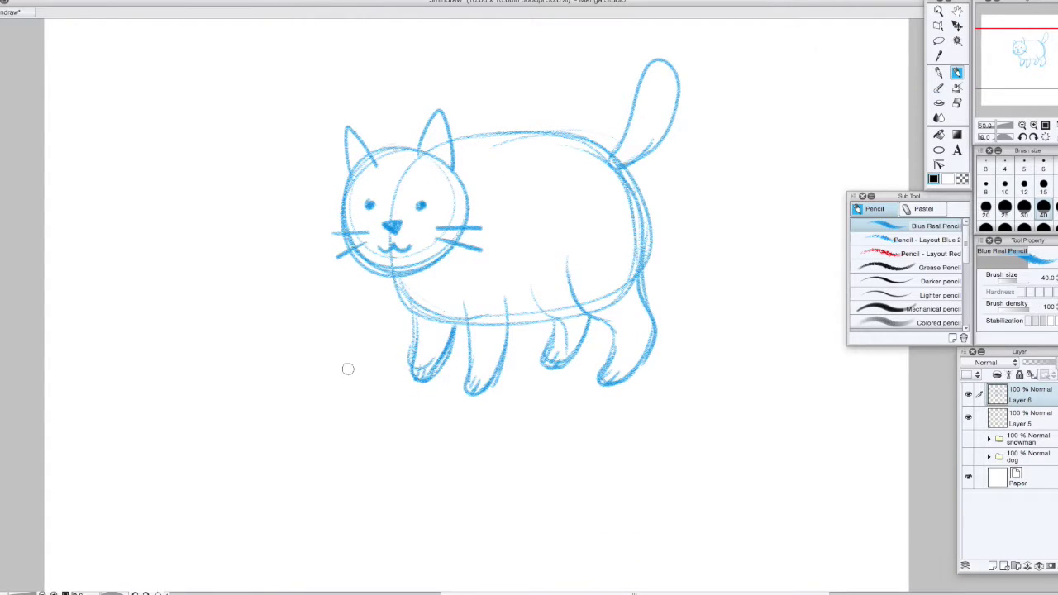
pyautogui.moveTo(357, 361); pyautogui.dragTo(364, 355)
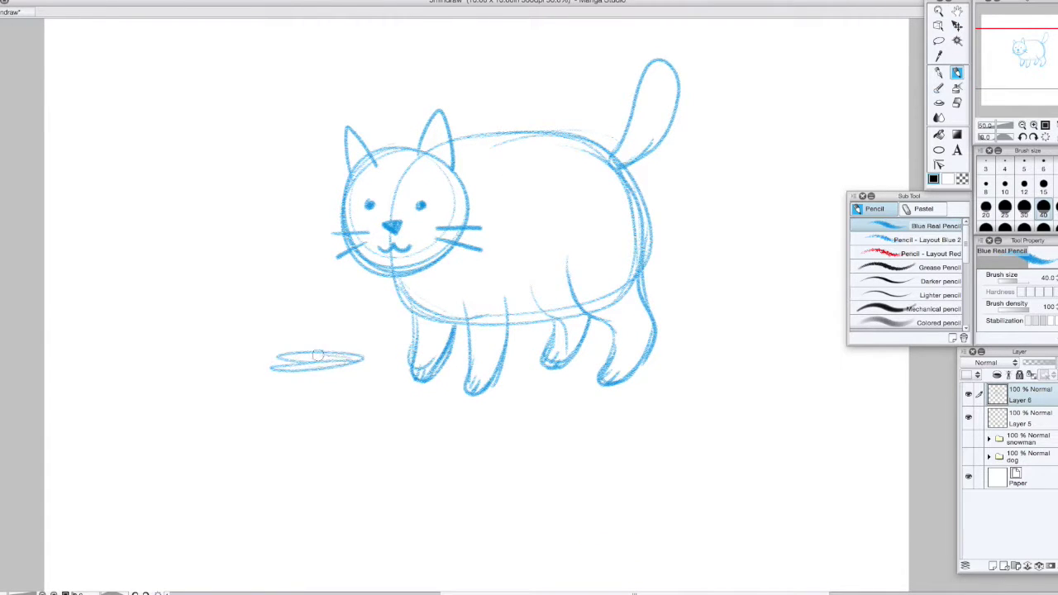
pyautogui.hotkey('ctrl', 'z')
pyautogui.moveTo(285, 364)
pyautogui.mouseDown()
pyautogui.moveTo(354, 361)
pyautogui.moveTo(272, 361)
pyautogui.moveTo(364, 358)
pyautogui.moveTo(373, 382)
pyautogui.mouseUp()
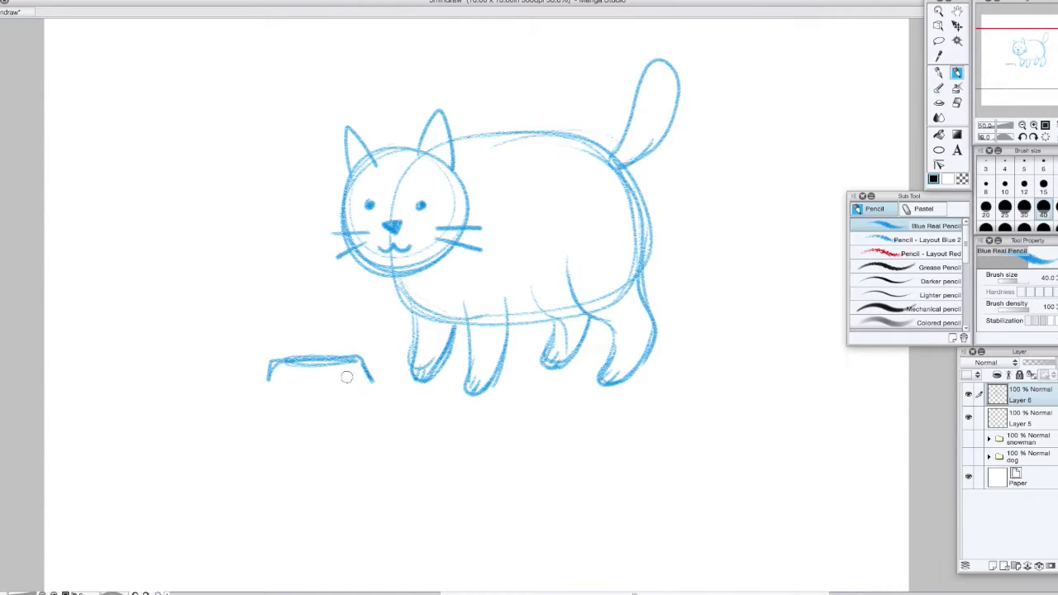
pyautogui.moveTo(270, 383)
pyautogui.mouseDown()
pyautogui.moveTo(346, 384)
pyautogui.moveTo(370, 363)
pyautogui.moveTo(376, 386)
pyautogui.moveTo(278, 365)
pyautogui.moveTo(368, 359)
pyautogui.mouseUp()
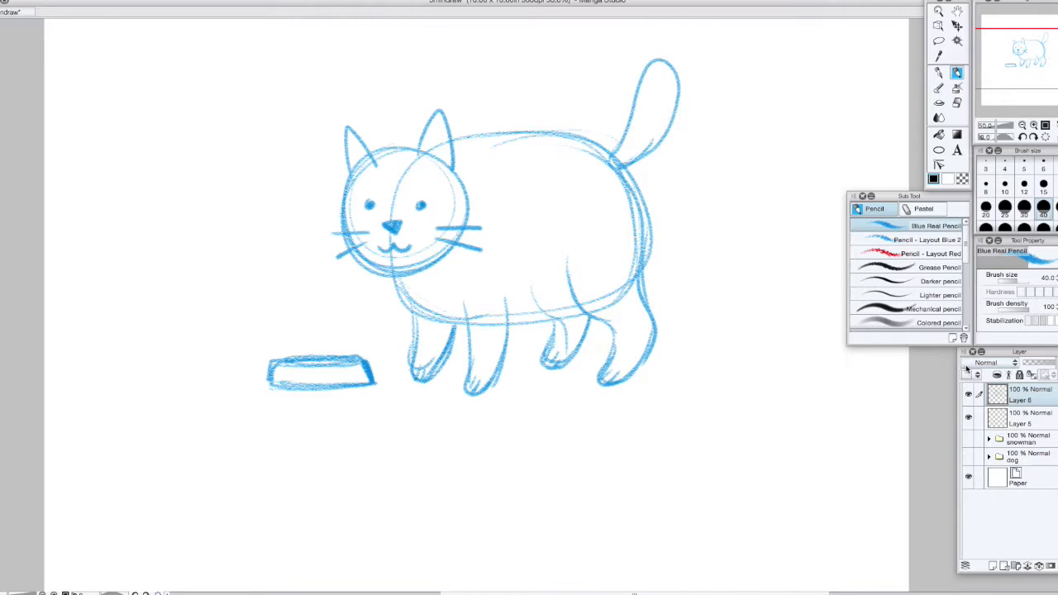
# Switch to the G-pen, move Layer 6 below Layer 5 at 50% opacity, and select Layer 5
pyautogui.click(941, 74)
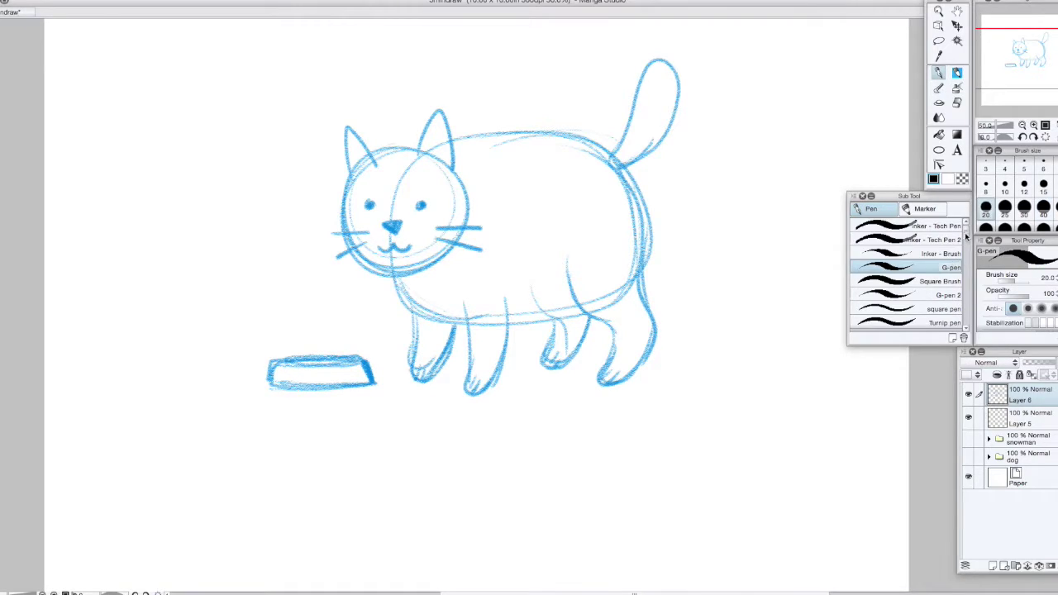
pyautogui.moveTo(1023, 400); pyautogui.dragTo(1023, 426)
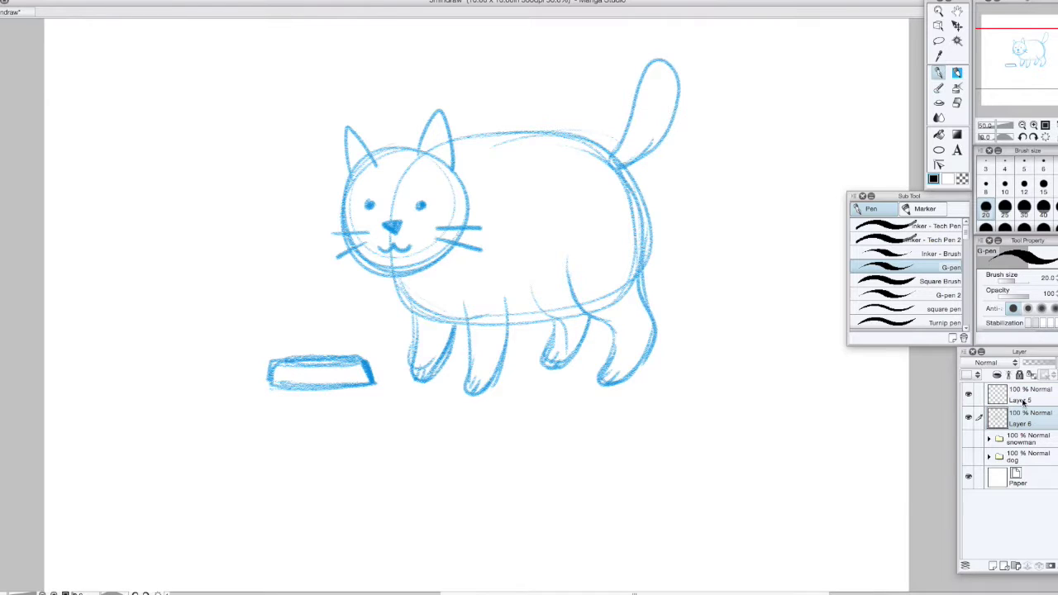
pyautogui.click(1042, 363)
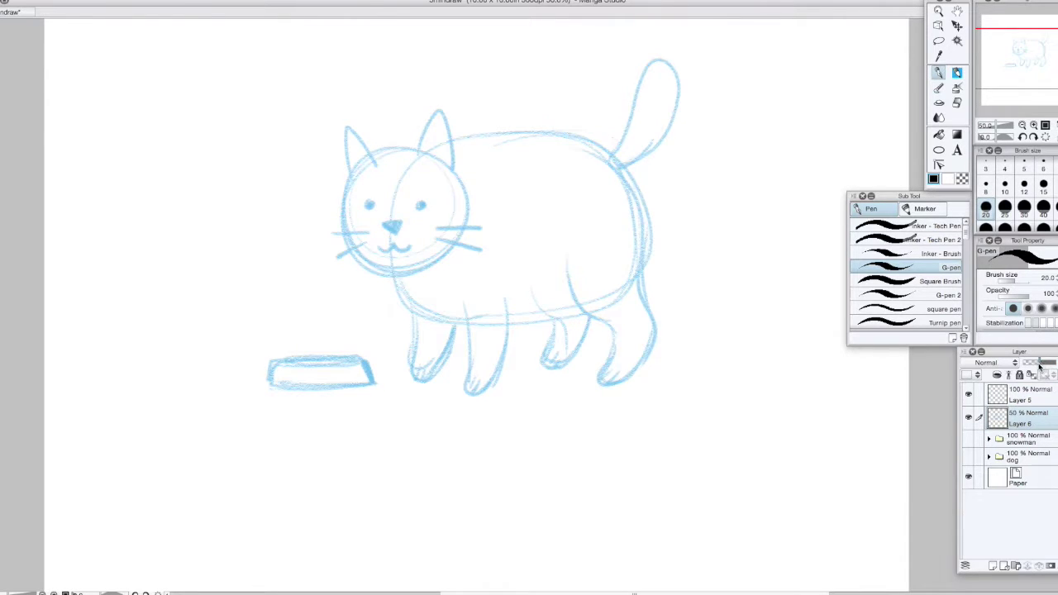
pyautogui.click(1040, 390)
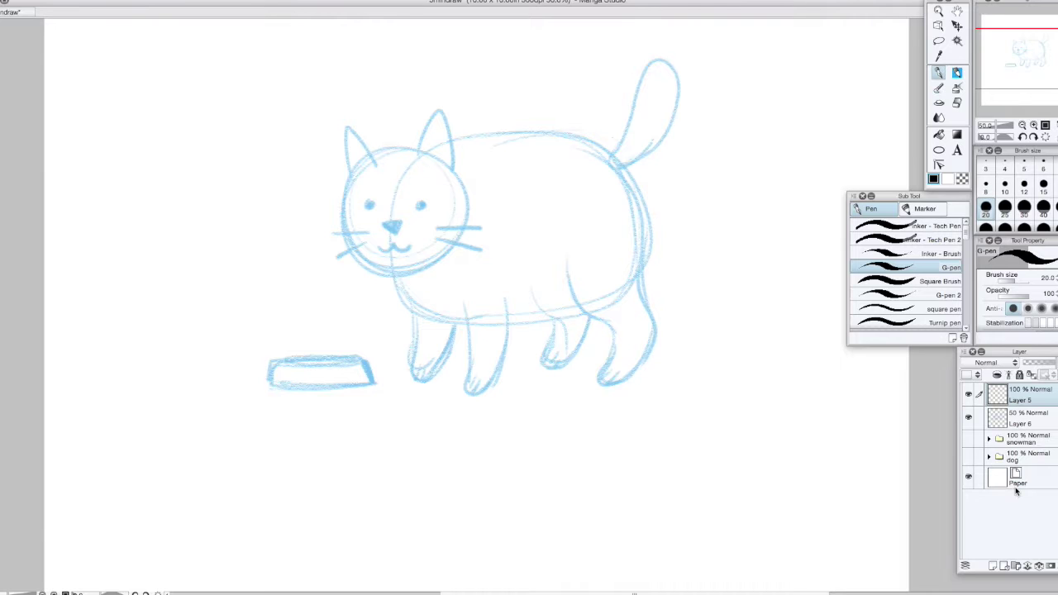
# Ink the outline of the cat's head in black, smoothing the bump on top
pyautogui.scroll(1, 1033, 69)
pyautogui.scroll(1, 1032, 70)
pyautogui.scroll(1, 1034, 67)
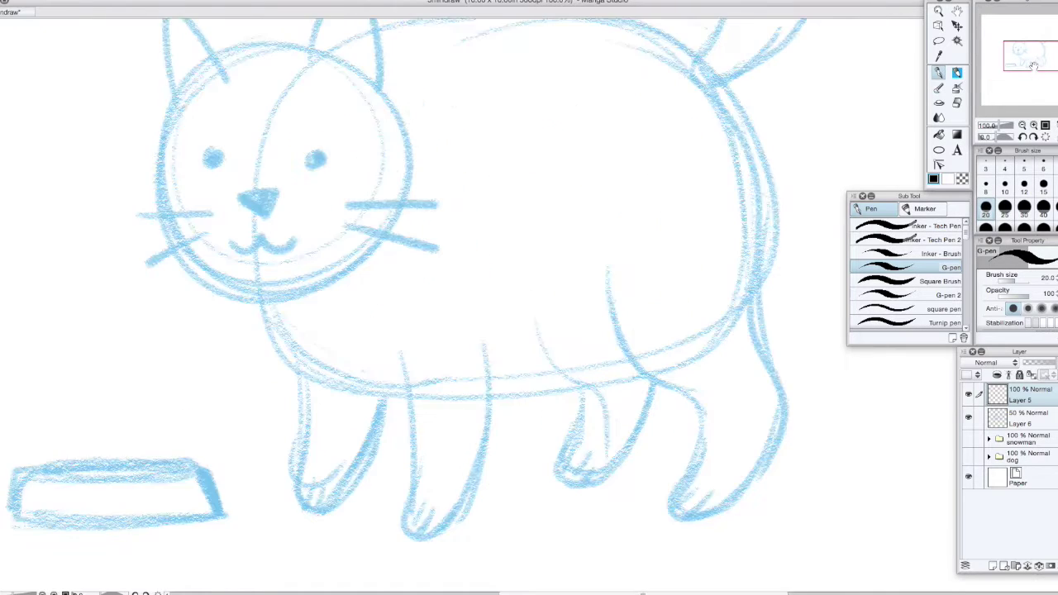
pyautogui.moveTo(1033, 68); pyautogui.dragTo(1030, 52)
pyautogui.moveTo(550, 260); pyautogui.dragTo(586, 354)
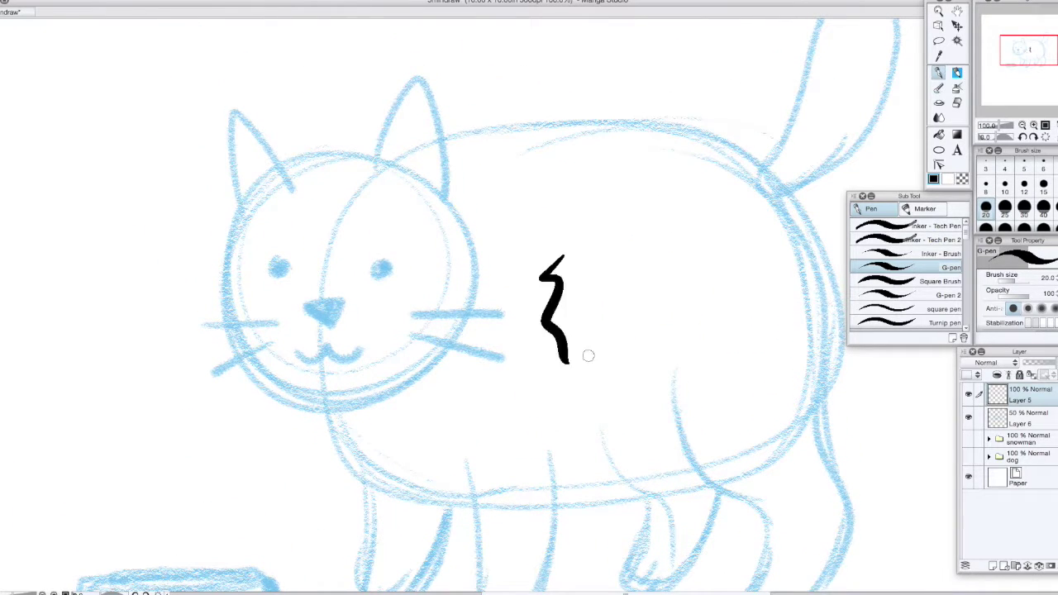
pyautogui.hotkey('ctrl', 'z')
pyautogui.moveTo(1028, 46); pyautogui.dragTo(1025, 47)
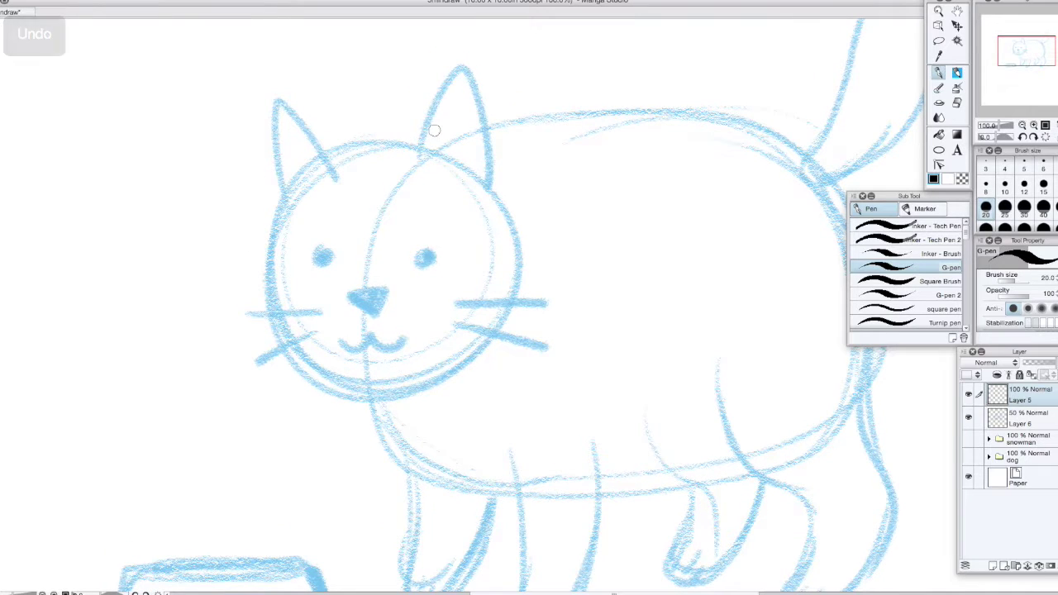
pyautogui.moveTo(439, 152)
pyautogui.mouseDown()
pyautogui.moveTo(318, 164)
pyautogui.moveTo(273, 311)
pyautogui.moveTo(356, 387)
pyautogui.moveTo(465, 364)
pyautogui.moveTo(526, 273)
pyautogui.moveTo(494, 180)
pyautogui.moveTo(451, 150)
pyautogui.moveTo(402, 143)
pyautogui.mouseUp()
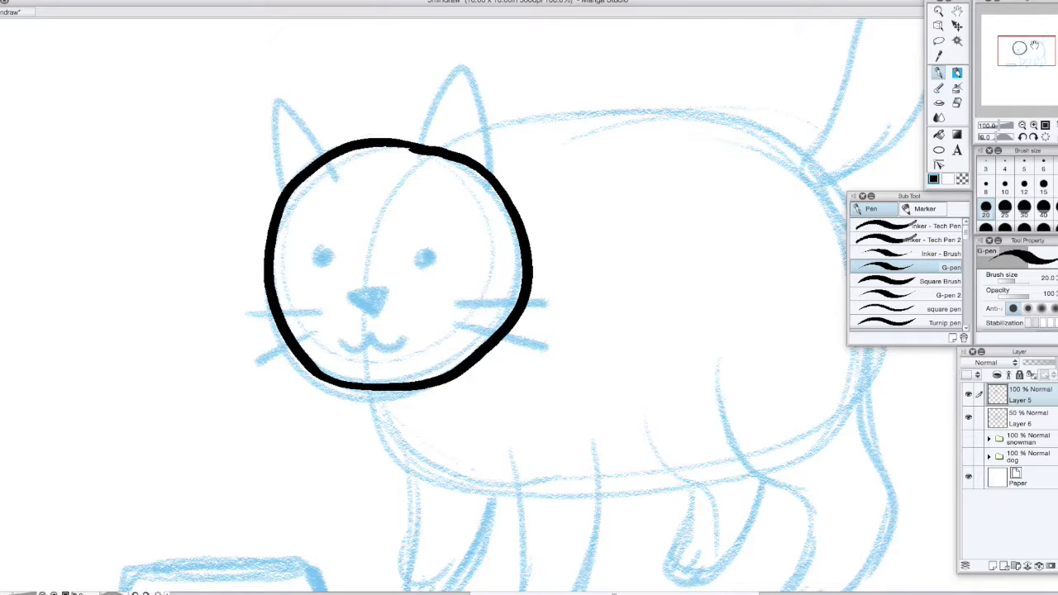
pyautogui.moveTo(435, 172); pyautogui.dragTo(449, 174)
# Ink the back and belly outline, then both ears on a new layer
pyautogui.moveTo(1024, 52); pyautogui.dragTo(1029, 53)
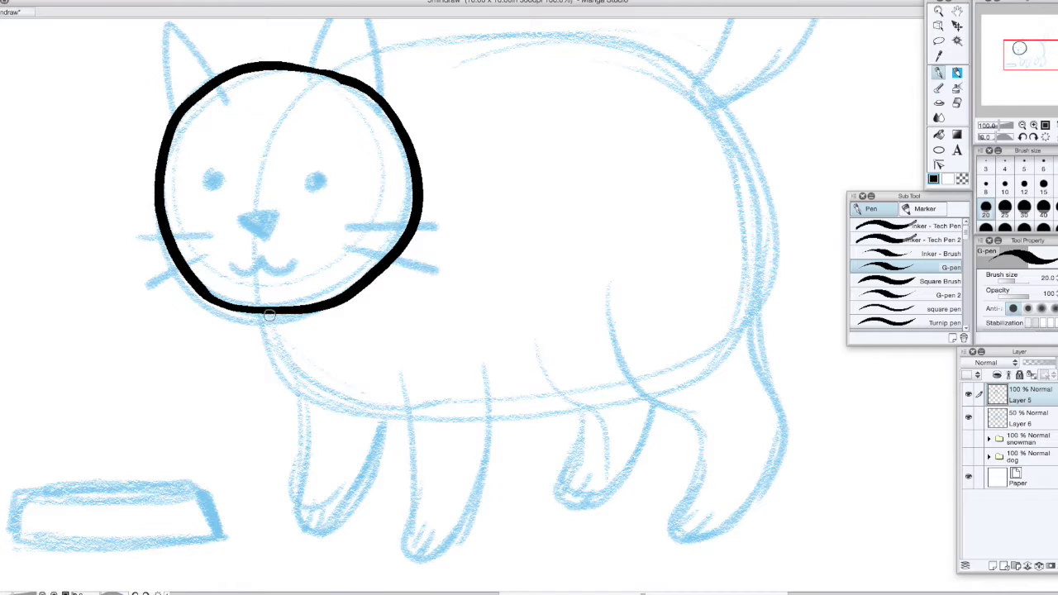
pyautogui.moveTo(268, 316)
pyautogui.mouseDown()
pyautogui.moveTo(281, 374)
pyautogui.moveTo(372, 408)
pyautogui.moveTo(639, 401)
pyautogui.moveTo(754, 334)
pyautogui.moveTo(777, 215)
pyautogui.moveTo(719, 95)
pyautogui.moveTo(606, 41)
pyautogui.moveTo(461, 35)
pyautogui.moveTo(338, 65)
pyautogui.mouseUp()
pyautogui.moveTo(1032, 58); pyautogui.dragTo(1026, 48)
pyautogui.click(993, 567)
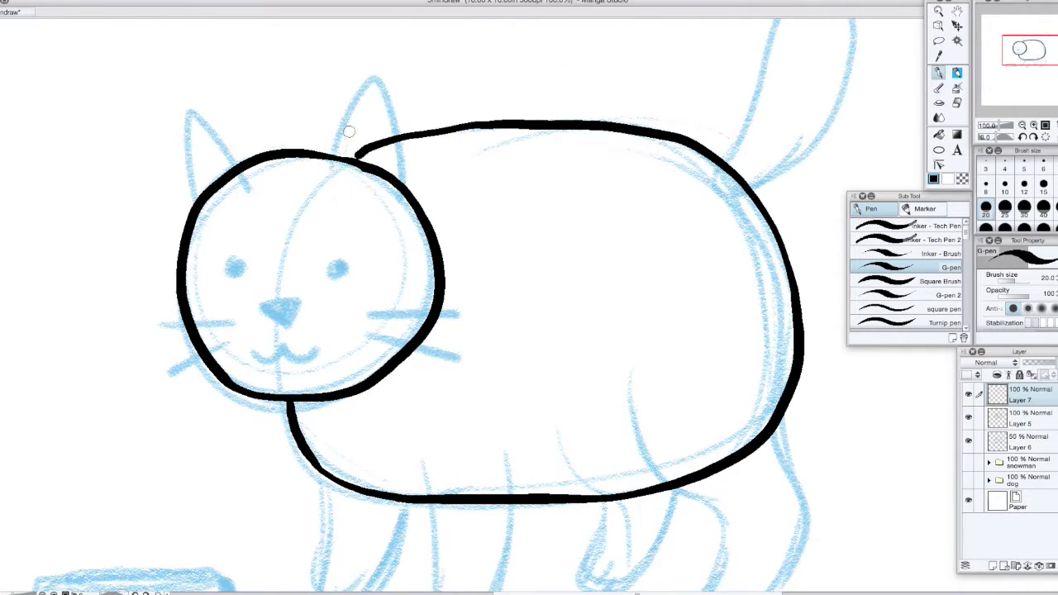
pyautogui.moveTo(330, 159)
pyautogui.mouseDown()
pyautogui.moveTo(389, 79)
pyautogui.moveTo(407, 201)
pyautogui.mouseUp()
pyautogui.moveTo(248, 171)
pyautogui.mouseDown()
pyautogui.moveTo(194, 106)
pyautogui.moveTo(177, 203)
pyautogui.moveTo(186, 221)
pyautogui.mouseUp()
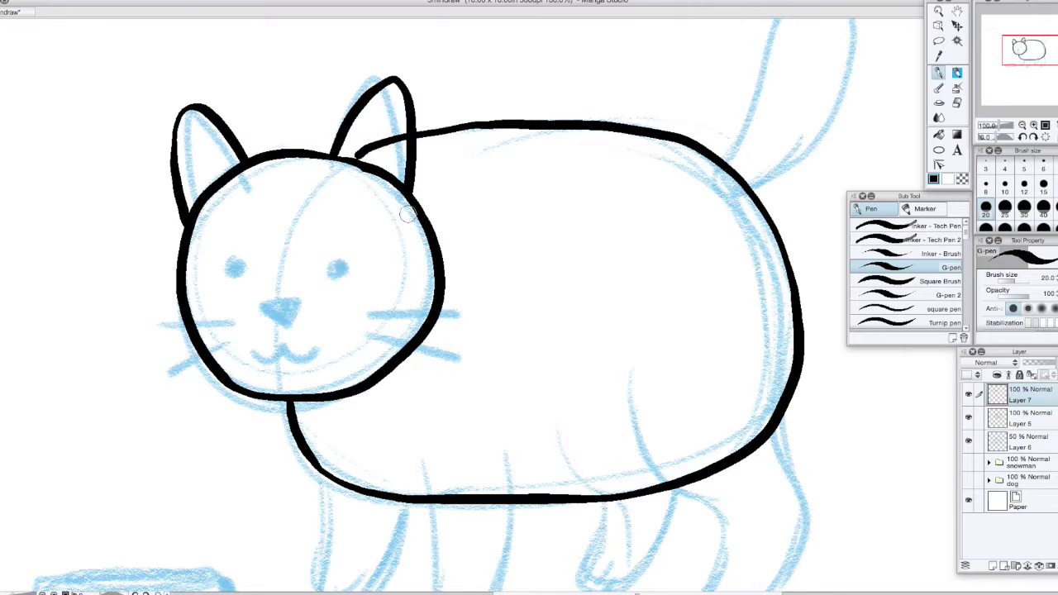
# Erase the back line and ink stub overlapping the head on Layer 5, then reselect Layer 7
pyautogui.click(1024, 416)
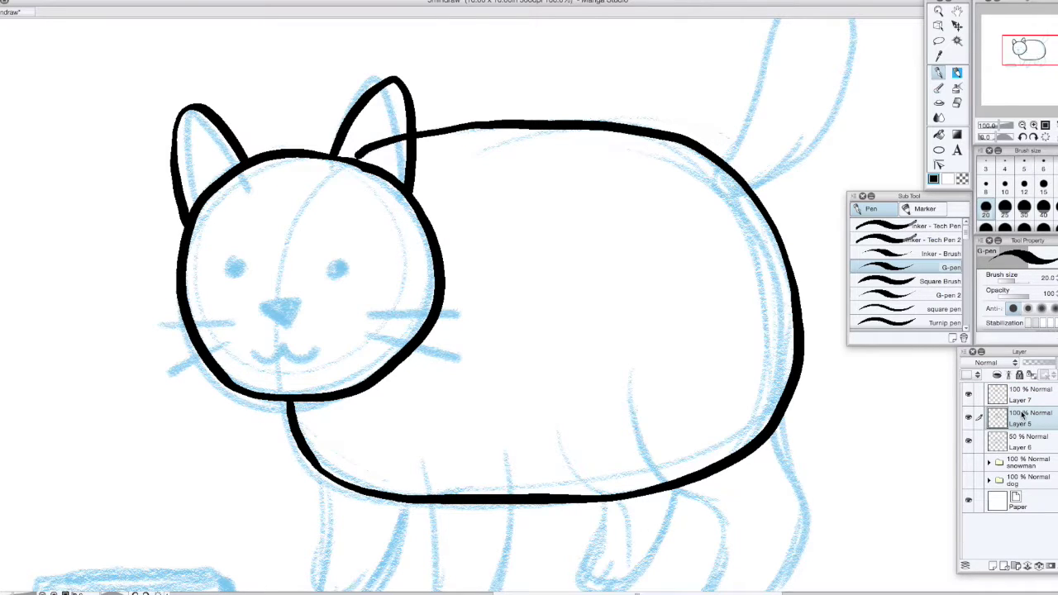
pyautogui.moveTo(369, 144)
pyautogui.mouseDown()
pyautogui.moveTo(351, 157)
pyautogui.moveTo(358, 176)
pyautogui.moveTo(395, 137)
pyautogui.moveTo(385, 187)
pyautogui.moveTo(395, 183)
pyautogui.mouseUp()
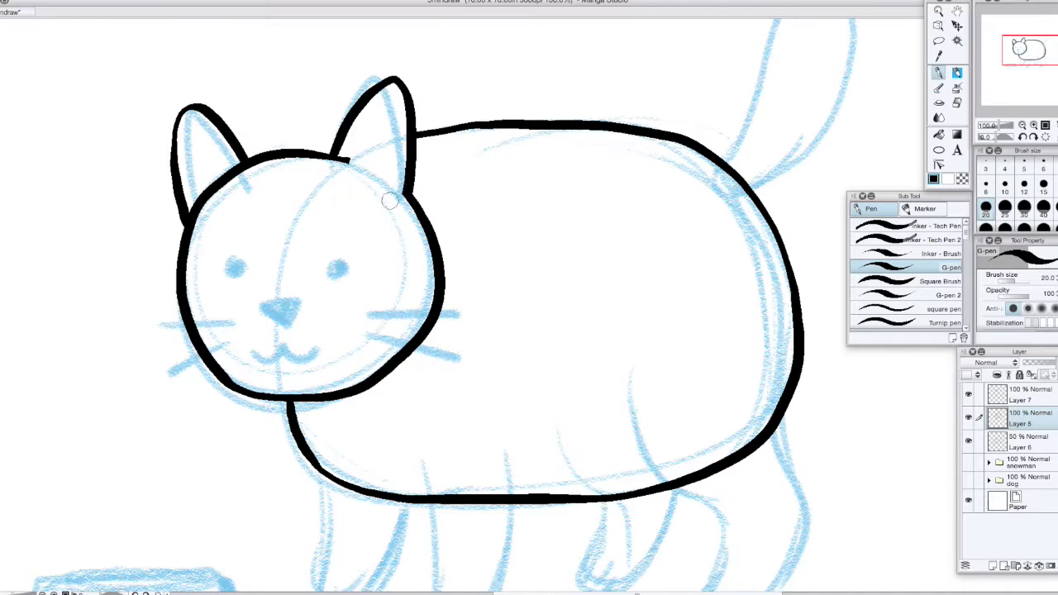
pyautogui.moveTo(347, 162); pyautogui.dragTo(344, 167)
pyautogui.click(1032, 399)
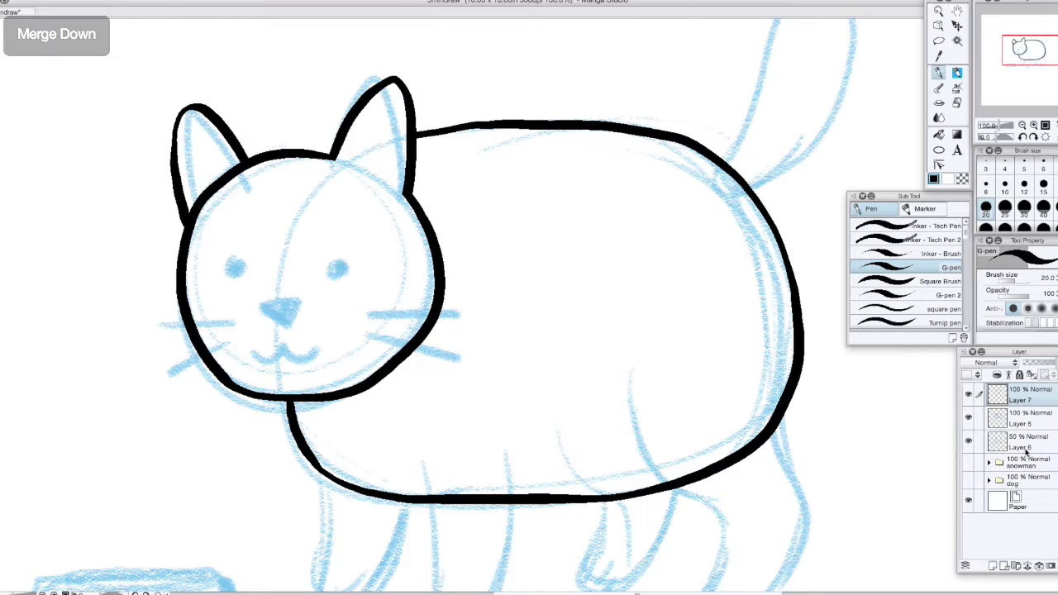
# Ink the cat's tail and toggle Layer 7's visibility to check it
pyautogui.moveTo(1044, 49); pyautogui.dragTo(1049, 47)
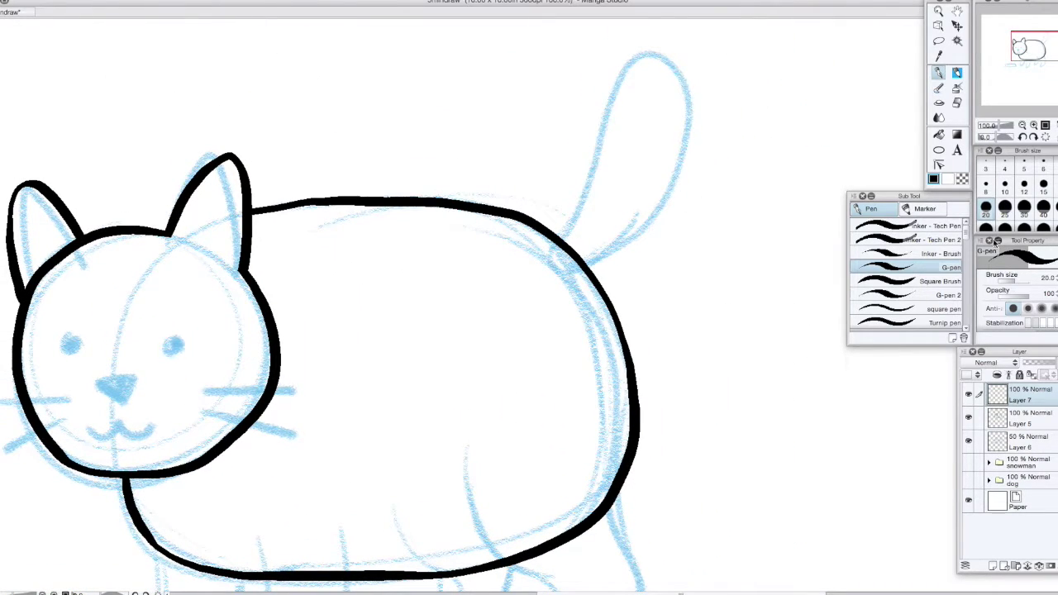
pyautogui.moveTo(563, 243)
pyautogui.mouseDown()
pyautogui.moveTo(604, 268)
pyautogui.moveTo(591, 266)
pyautogui.mouseUp()
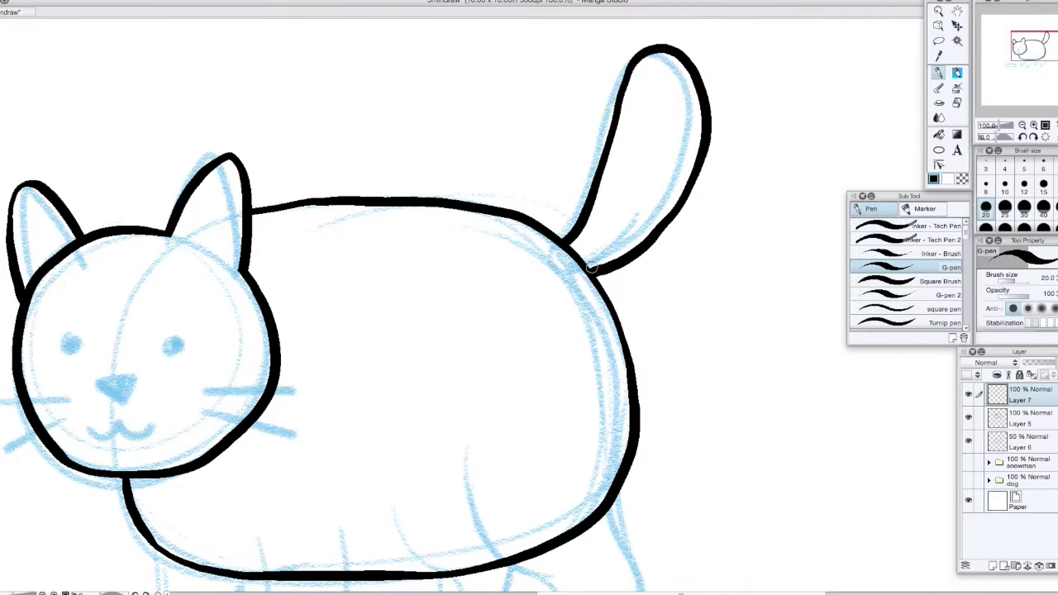
pyautogui.moveTo(1025, 47); pyautogui.dragTo(1024, 50)
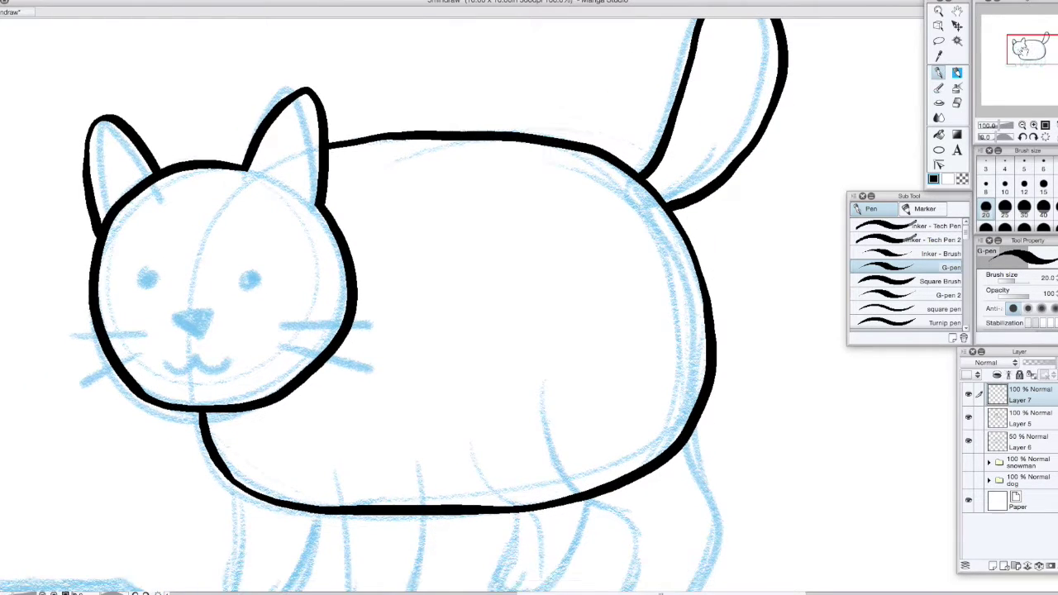
pyautogui.click(969, 395)
pyautogui.click(969, 395)
# Ink all four legs with toe lines on the front feet, then select Layer 5
pyautogui.moveTo(1027, 51); pyautogui.dragTo(966, 78)
pyautogui.moveTo(390, 281)
pyautogui.mouseDown()
pyautogui.moveTo(394, 421)
pyautogui.moveTo(414, 465)
pyautogui.moveTo(475, 378)
pyautogui.moveTo(477, 271)
pyautogui.mouseUp()
pyautogui.moveTo(400, 459); pyautogui.dragTo(410, 448)
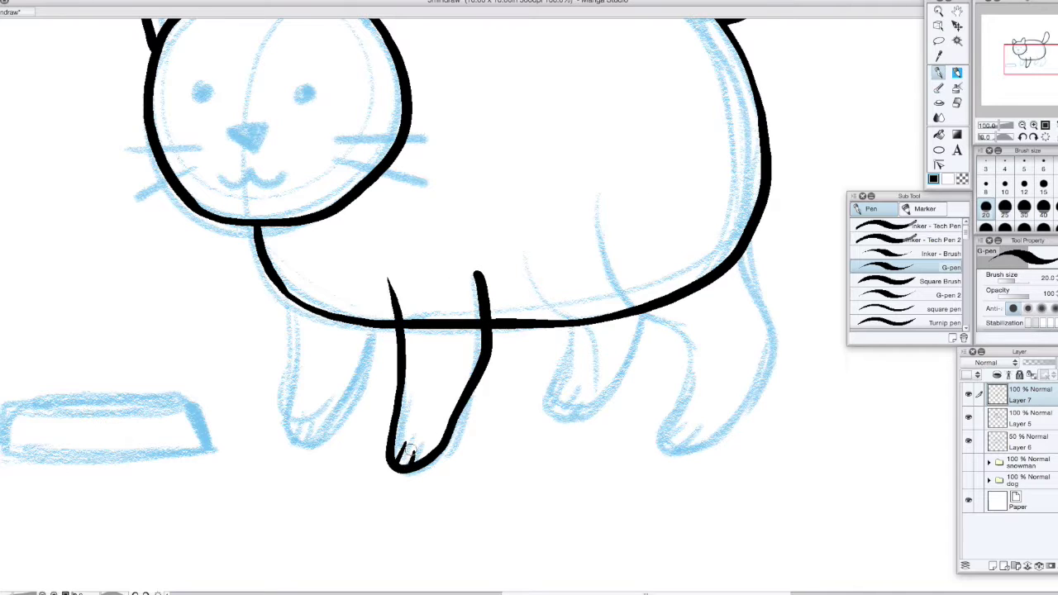
pyautogui.moveTo(599, 199)
pyautogui.mouseDown()
pyautogui.moveTo(688, 404)
pyautogui.moveTo(666, 465)
pyautogui.moveTo(761, 385)
pyautogui.moveTo(749, 296)
pyautogui.moveTo(770, 172)
pyautogui.mouseUp()
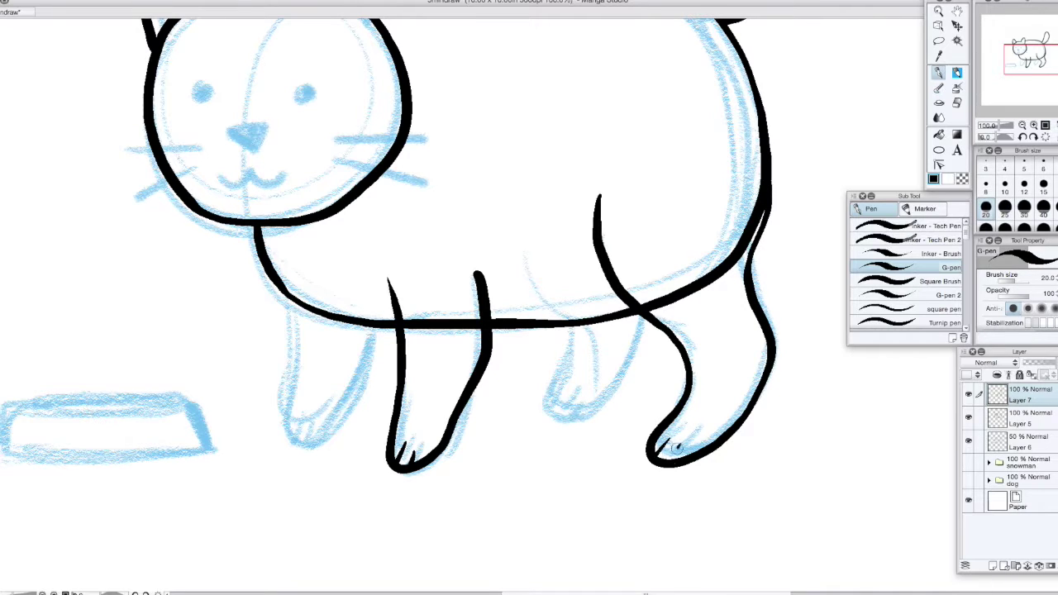
pyautogui.moveTo(297, 302)
pyautogui.mouseDown()
pyautogui.moveTo(290, 443)
pyautogui.moveTo(329, 422)
pyautogui.moveTo(362, 323)
pyautogui.mouseUp()
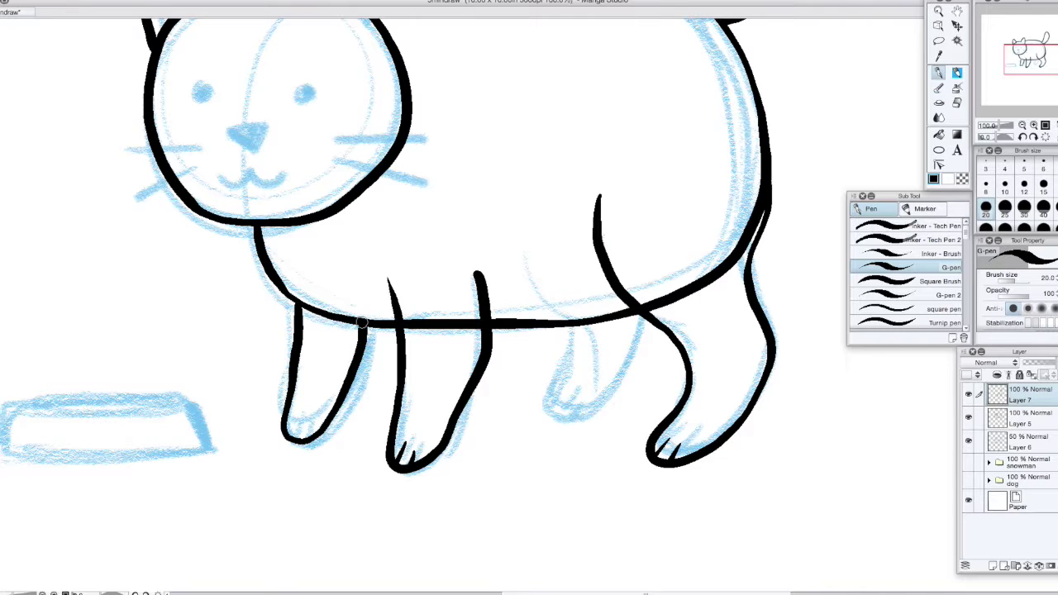
pyautogui.moveTo(298, 423); pyautogui.dragTo(303, 438)
pyautogui.moveTo(569, 324)
pyautogui.mouseDown()
pyautogui.moveTo(555, 387)
pyautogui.moveTo(570, 426)
pyautogui.moveTo(616, 380)
pyautogui.moveTo(638, 313)
pyautogui.mouseUp()
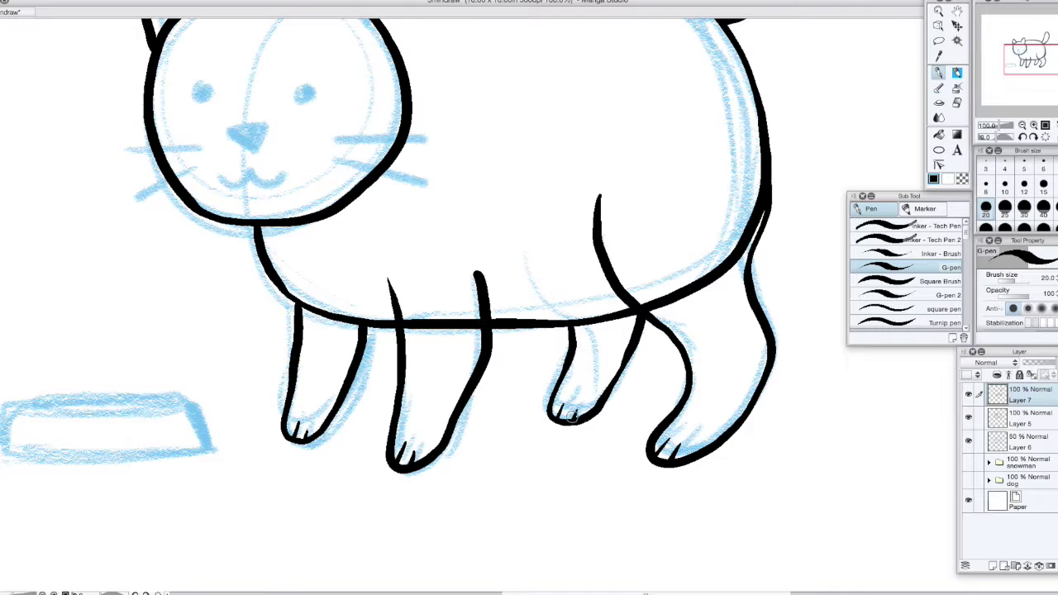
pyautogui.moveTo(1038, 62); pyautogui.dragTo(1041, 56)
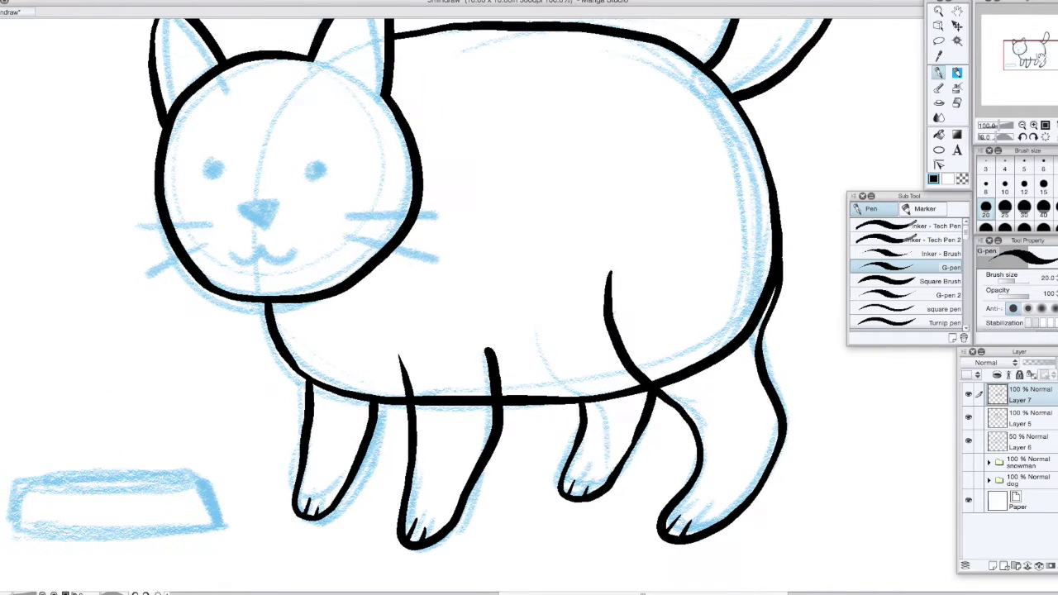
pyautogui.click(1025, 423)
# Erase the stray belly lines between the legs and near the back leg
pyautogui.moveTo(653, 376)
pyautogui.mouseDown()
pyautogui.moveTo(694, 383)
pyautogui.moveTo(761, 302)
pyautogui.moveTo(773, 260)
pyautogui.mouseUp()
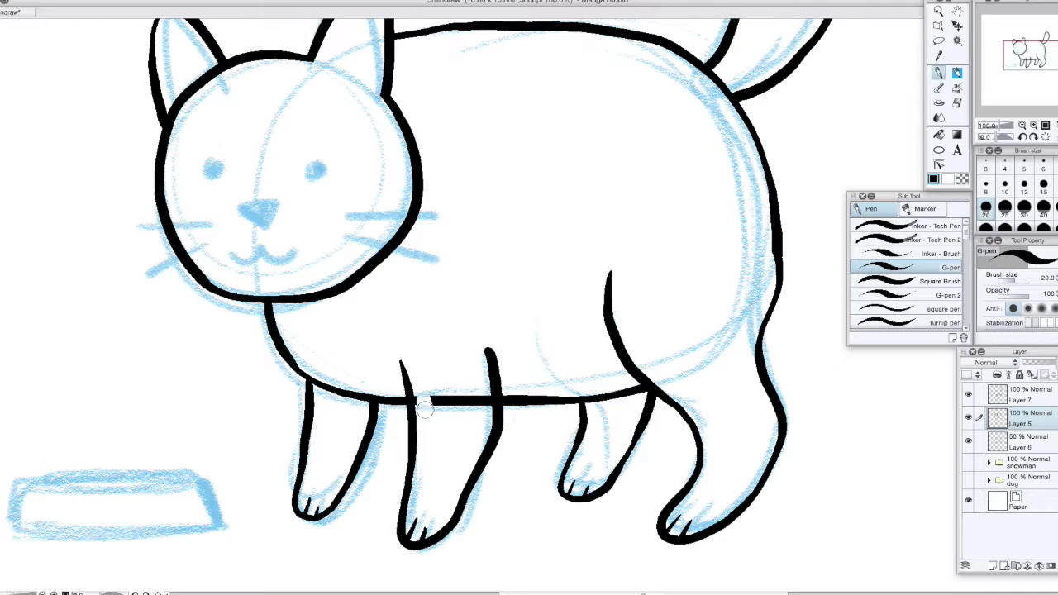
pyautogui.moveTo(424, 411)
pyautogui.mouseDown()
pyautogui.moveTo(471, 400)
pyautogui.moveTo(481, 411)
pyautogui.mouseUp()
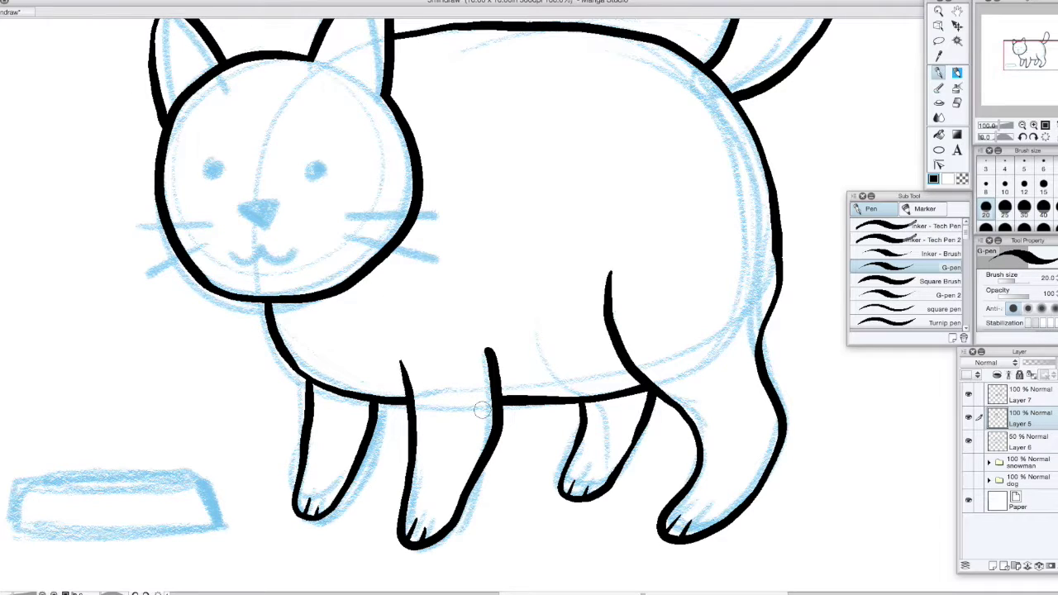
pyautogui.moveTo(1030, 56); pyautogui.dragTo(1022, 45)
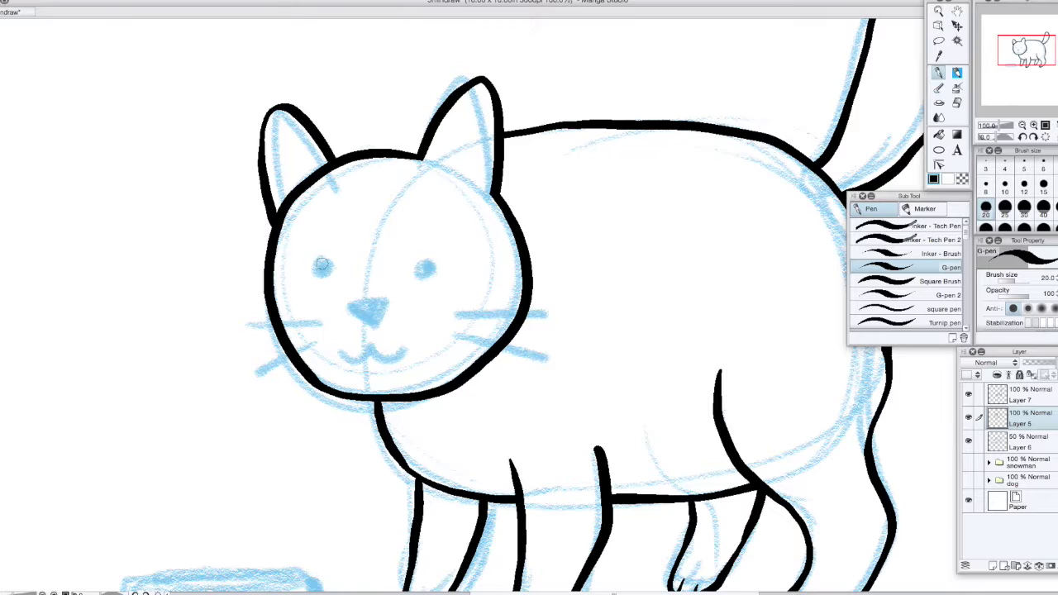
# Ink both eyes, the nose and the w-shaped mouth in black
pyautogui.moveTo(317, 252); pyautogui.dragTo(321, 276)
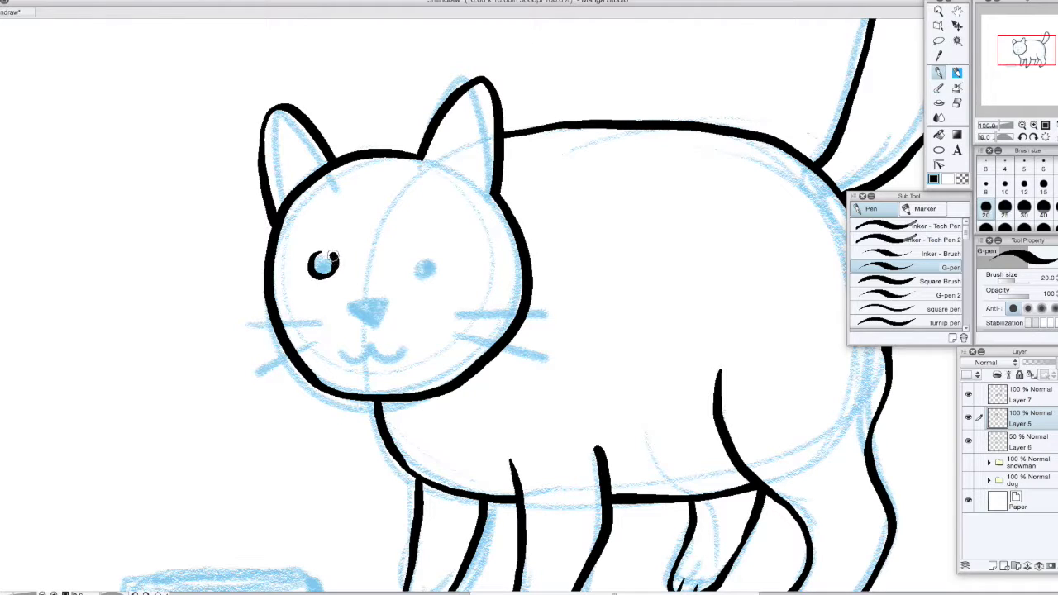
pyautogui.moveTo(330, 257)
pyautogui.mouseDown()
pyautogui.moveTo(315, 252)
pyautogui.moveTo(331, 273)
pyautogui.moveTo(315, 267)
pyautogui.mouseUp()
pyautogui.moveTo(425, 262)
pyautogui.mouseDown()
pyautogui.moveTo(413, 263)
pyautogui.moveTo(445, 282)
pyautogui.moveTo(436, 250)
pyautogui.moveTo(412, 258)
pyautogui.moveTo(447, 287)
pyautogui.mouseUp()
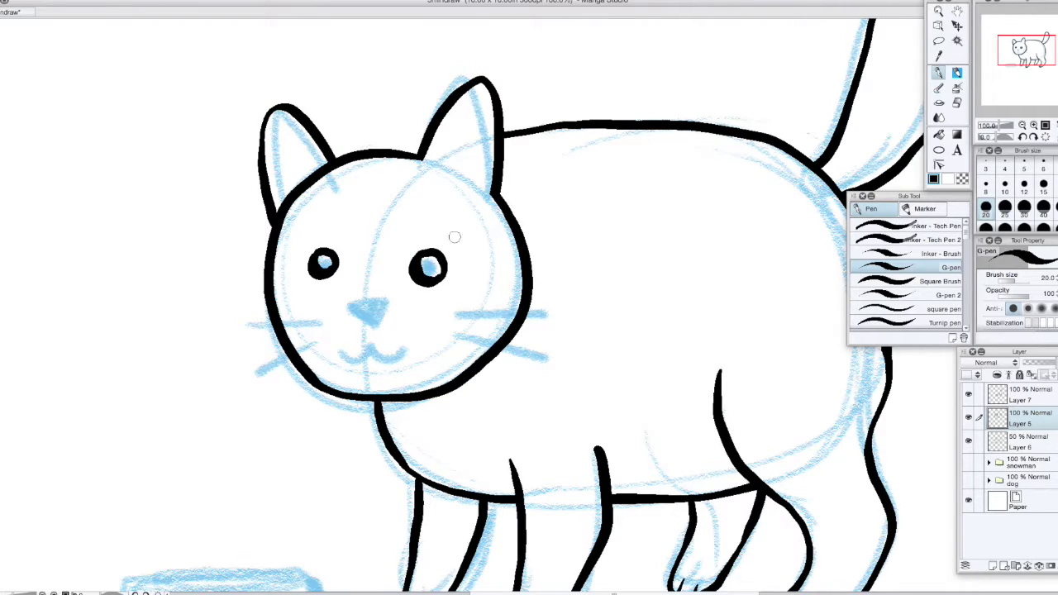
pyautogui.moveTo(377, 300)
pyautogui.mouseDown()
pyautogui.moveTo(349, 300)
pyautogui.moveTo(367, 317)
pyautogui.moveTo(386, 301)
pyautogui.moveTo(363, 294)
pyautogui.mouseUp()
pyautogui.moveTo(334, 338)
pyautogui.mouseDown()
pyautogui.moveTo(394, 347)
pyautogui.moveTo(398, 336)
pyautogui.mouseUp()
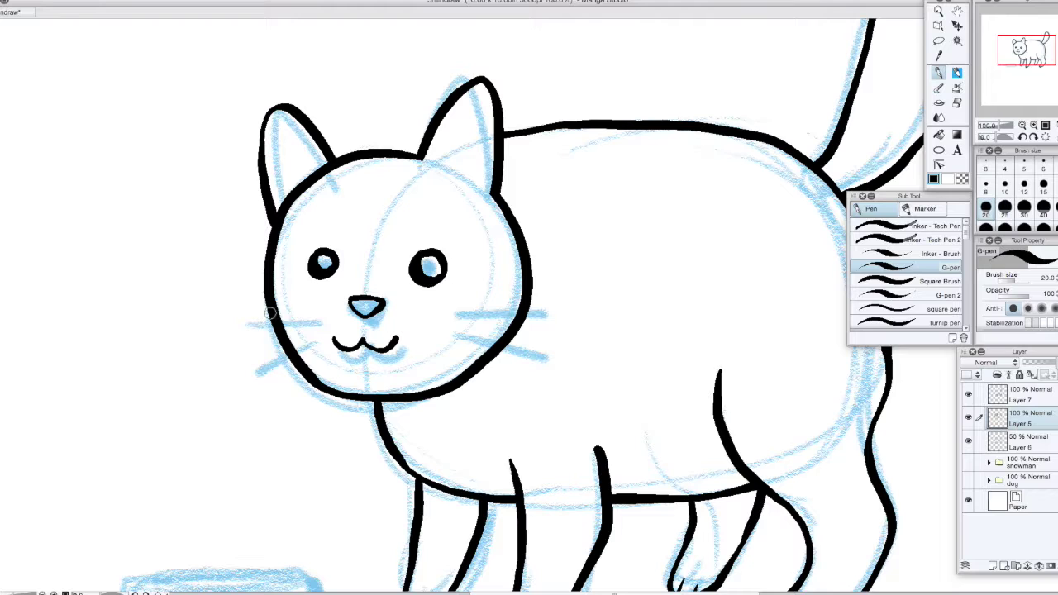
# Ink two whiskers on each cheek
pyautogui.moveTo(242, 317); pyautogui.dragTo(319, 312)
pyautogui.moveTo(259, 353); pyautogui.dragTo(315, 341)
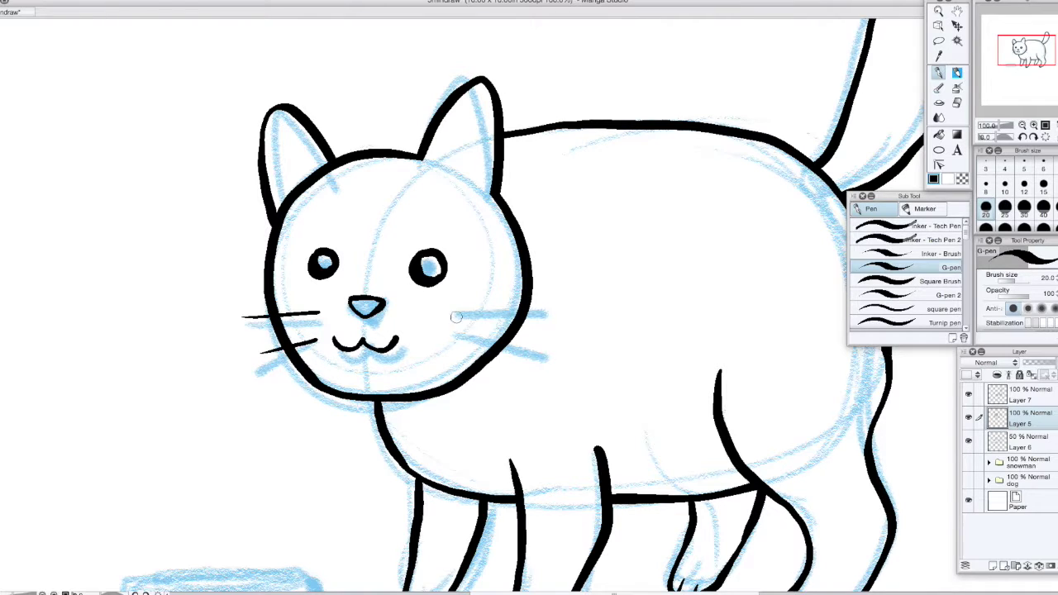
pyautogui.moveTo(445, 314); pyautogui.dragTo(536, 314)
pyautogui.moveTo(453, 336); pyautogui.dragTo(535, 356)
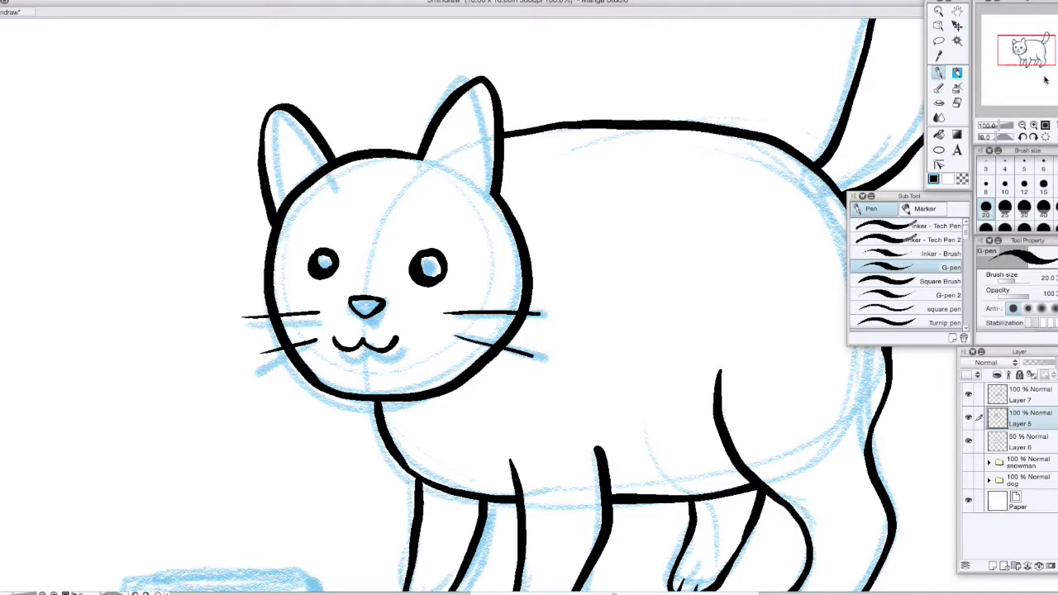
pyautogui.moveTo(1027, 55)
pyautogui.mouseDown()
pyautogui.moveTo(1035, 59)
pyautogui.moveTo(1024, 61)
pyautogui.mouseUp()
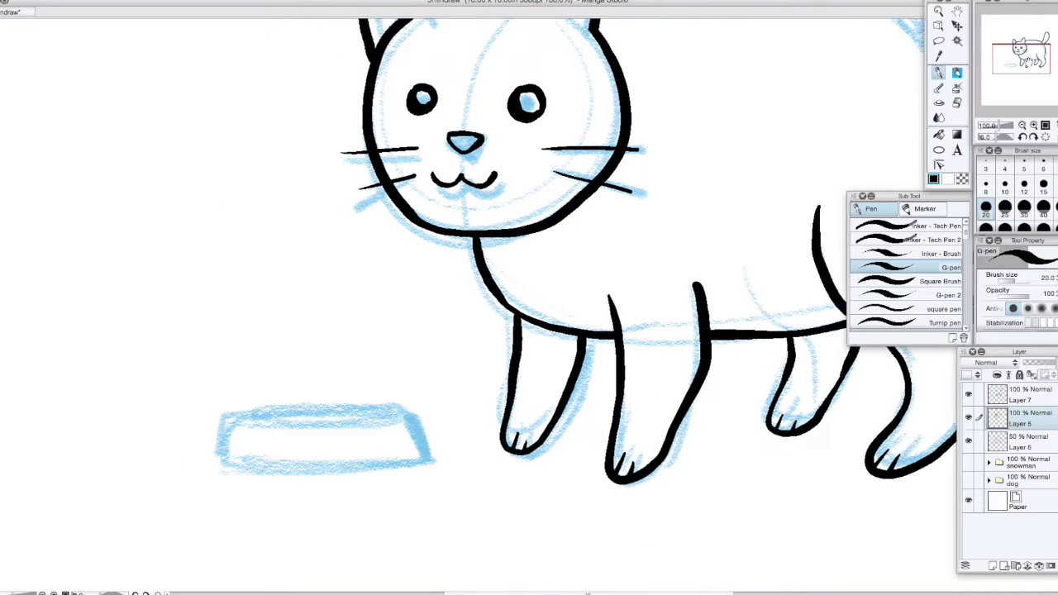
# Ink the bowl's top edge, right side, bottom edge and inner rim line
pyautogui.moveTo(514, 374)
pyautogui.mouseDown()
pyautogui.moveTo(309, 377)
pyautogui.moveTo(291, 427)
pyautogui.mouseUp()
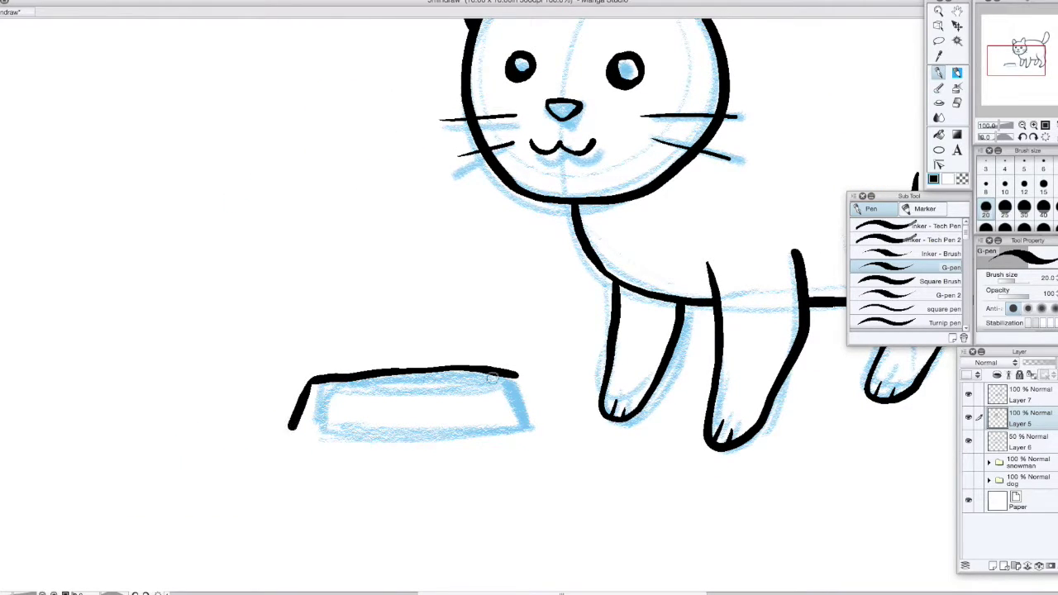
pyautogui.moveTo(514, 377); pyautogui.dragTo(539, 425)
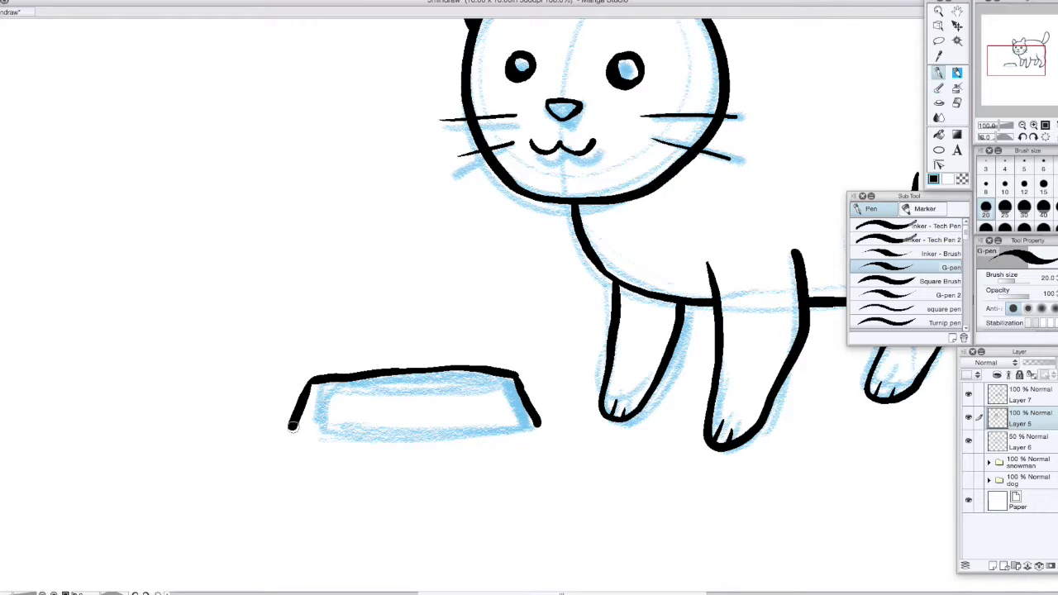
pyautogui.moveTo(291, 427); pyautogui.dragTo(535, 423)
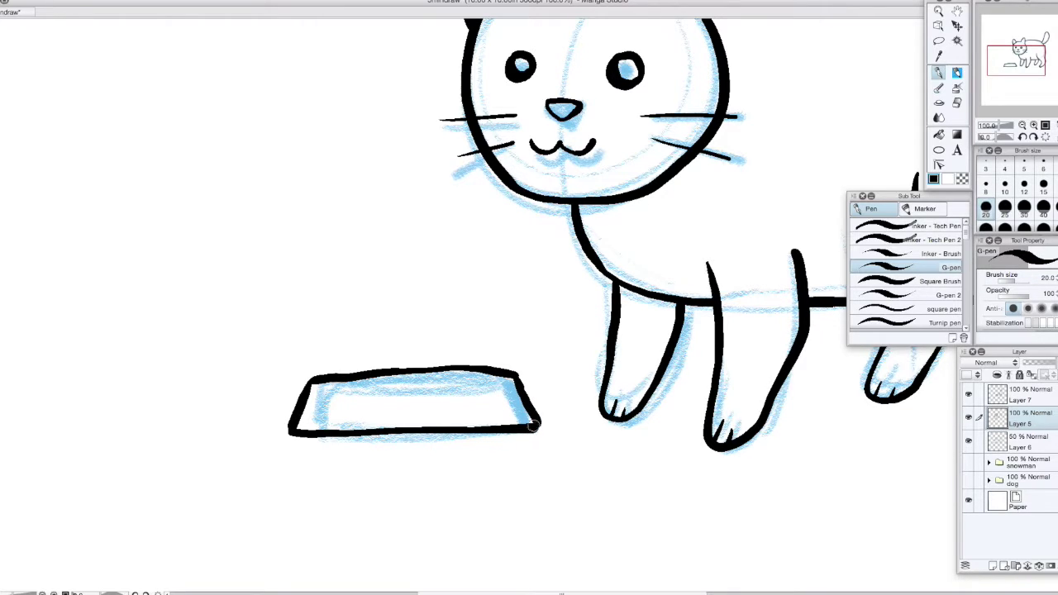
pyautogui.moveTo(457, 380)
pyautogui.mouseDown()
pyautogui.moveTo(331, 387)
pyautogui.moveTo(487, 382)
pyautogui.moveTo(442, 375)
pyautogui.mouseUp()
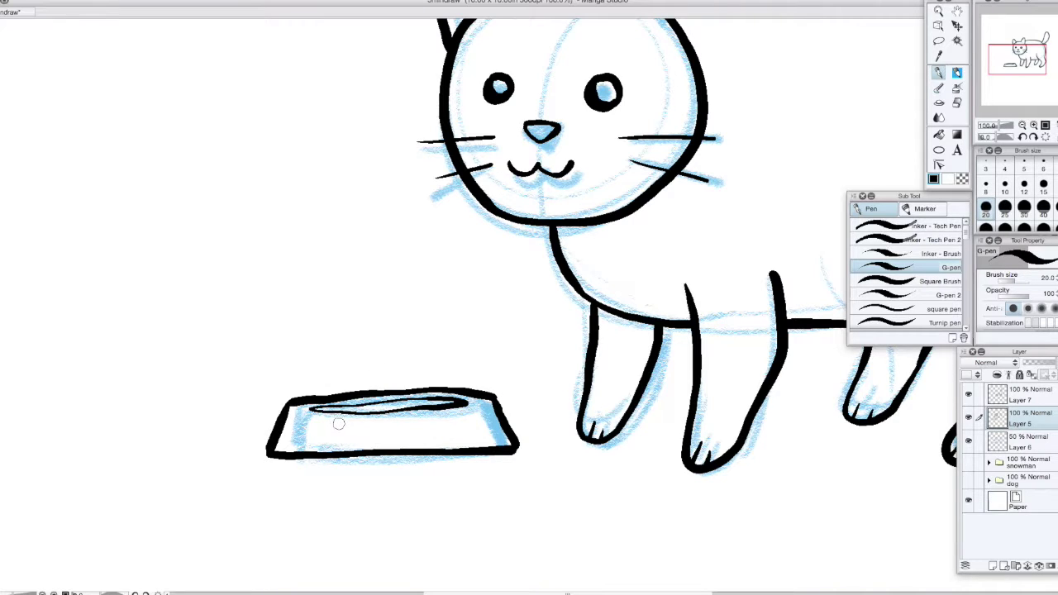
# Hand-letter KAT on the bowl front, then zoom out to show the whole drawing
pyautogui.moveTo(338, 422)
pyautogui.mouseDown()
pyautogui.moveTo(338, 447)
pyautogui.moveTo(401, 445)
pyautogui.moveTo(411, 422)
pyautogui.mouseUp()
pyautogui.click(1023, 125)
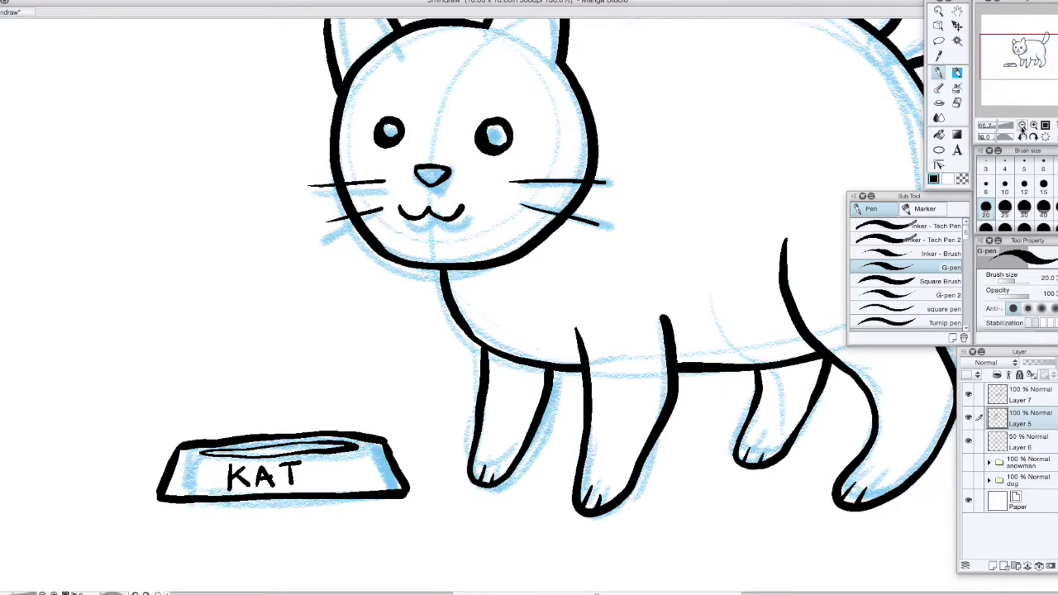
pyautogui.click(1023, 125)
pyautogui.moveTo(1038, 74); pyautogui.dragTo(1044, 56)
# Merge the top ink layer into Layer 5 and hide the blue sketch on Layer 6
pyautogui.click(1030, 400)
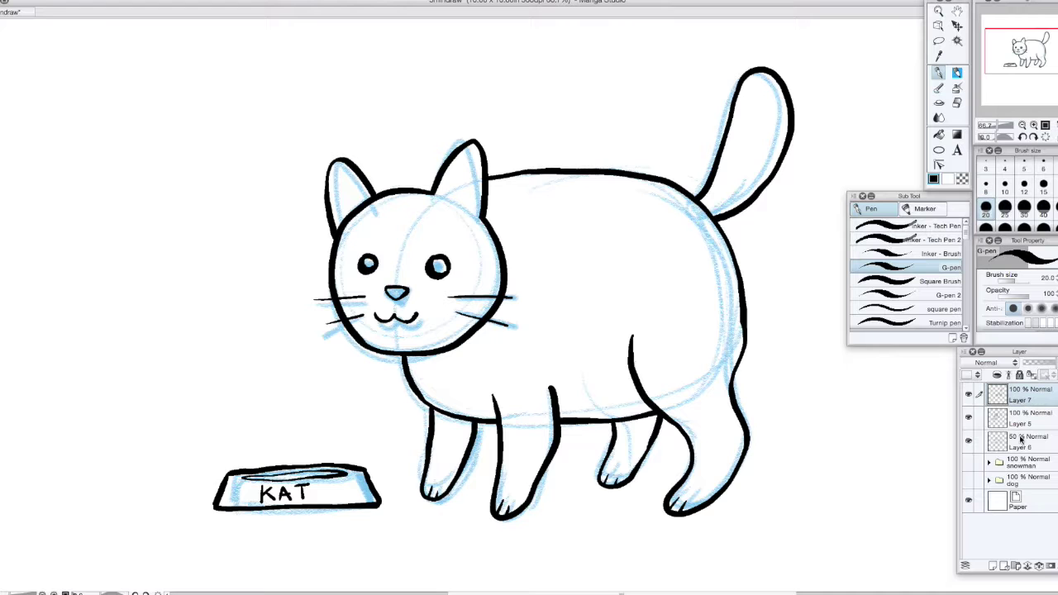
pyautogui.hotkey('ctrl', 'e')
pyautogui.click(969, 417)
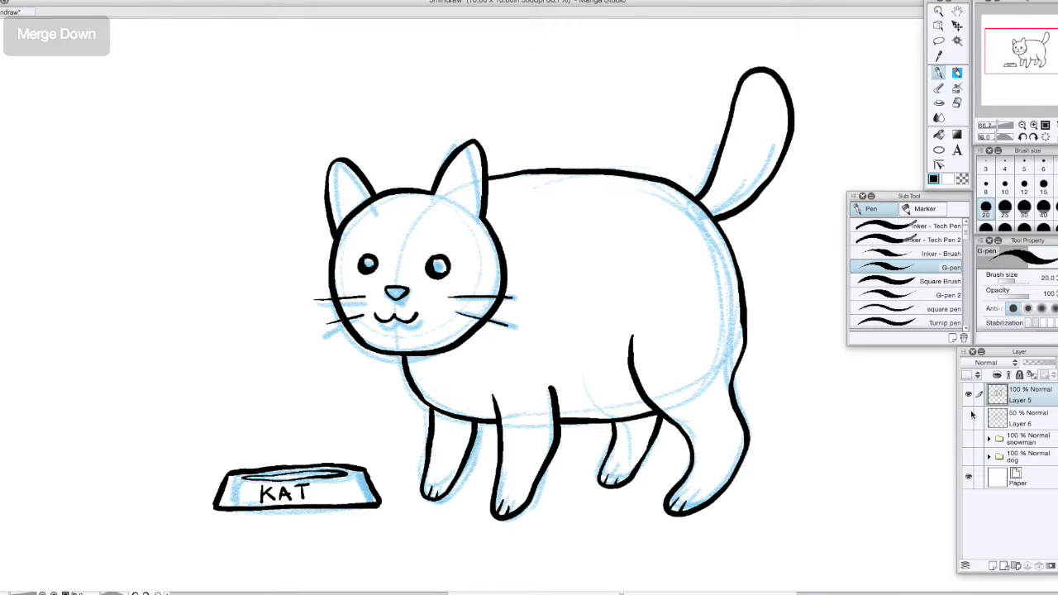
# Thicken the bowl's inner rim line up close, then zoom back out to the whole drawing
pyautogui.click(1032, 69)
pyautogui.click(1034, 125)
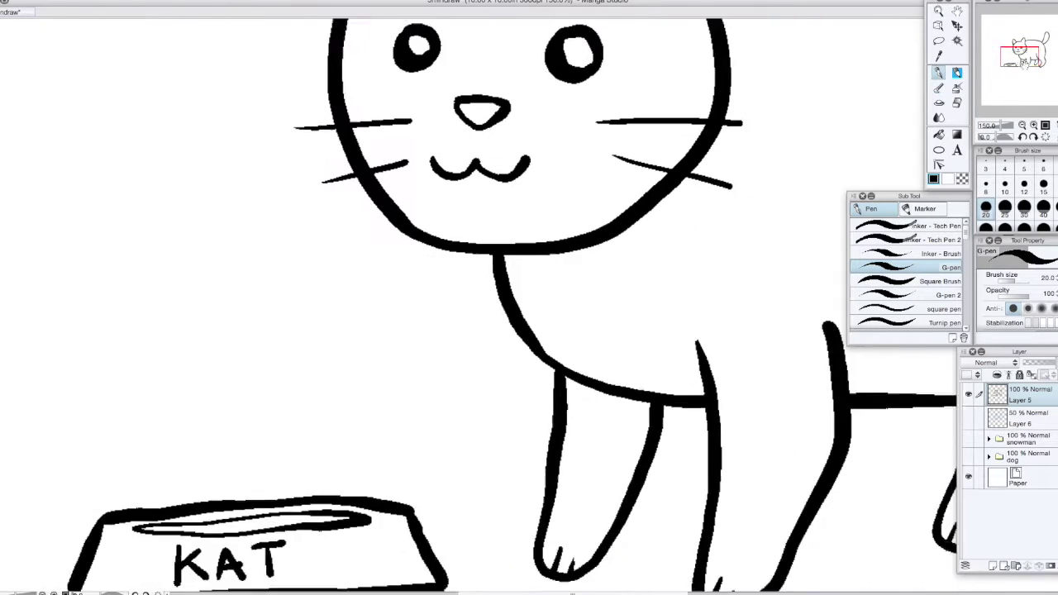
pyautogui.moveTo(528, 454)
pyautogui.mouseDown()
pyautogui.moveTo(335, 464)
pyautogui.moveTo(536, 451)
pyautogui.mouseUp()
pyautogui.scroll(-2, 512, 392)
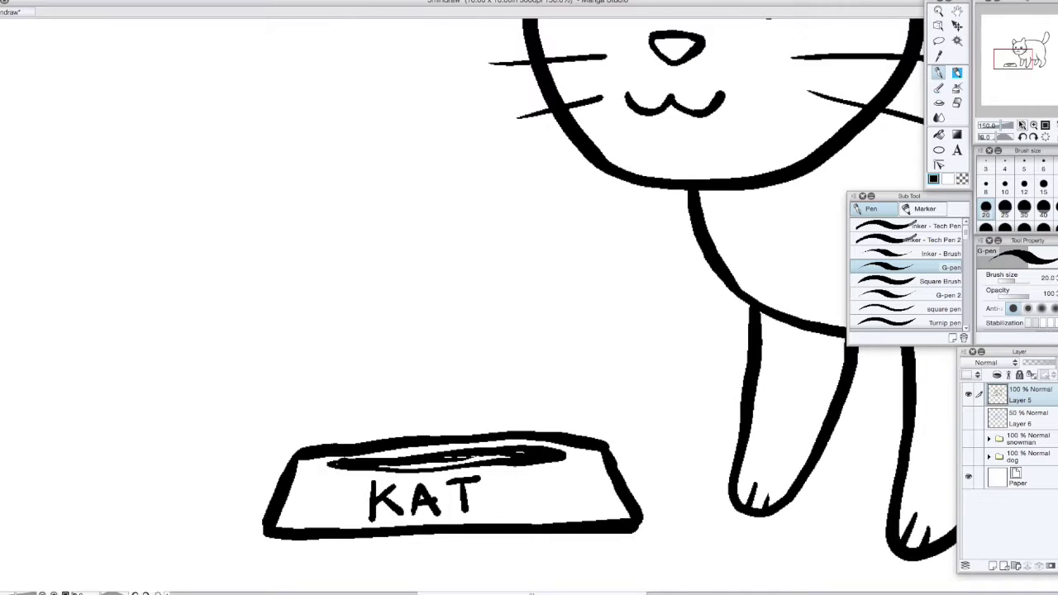
pyautogui.scroll(-2, 511, 392)
pyautogui.scroll(-1, 511, 392)
pyautogui.moveTo(546, 117)
pyautogui.mouseDown()
pyautogui.moveTo(472, 98)
pyautogui.moveTo(420, 146)
pyautogui.moveTo(429, 162)
pyautogui.mouseUp()
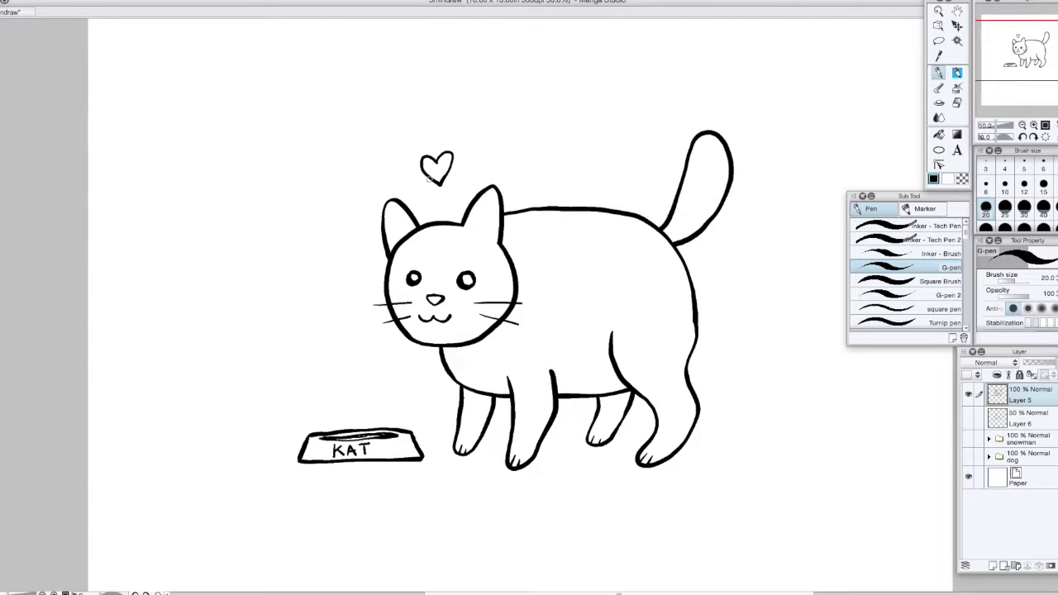
# Recentre the drawing and switch to the Lasso marquee selection sub tool
pyautogui.moveTo(429, 178); pyautogui.dragTo(402, 184)
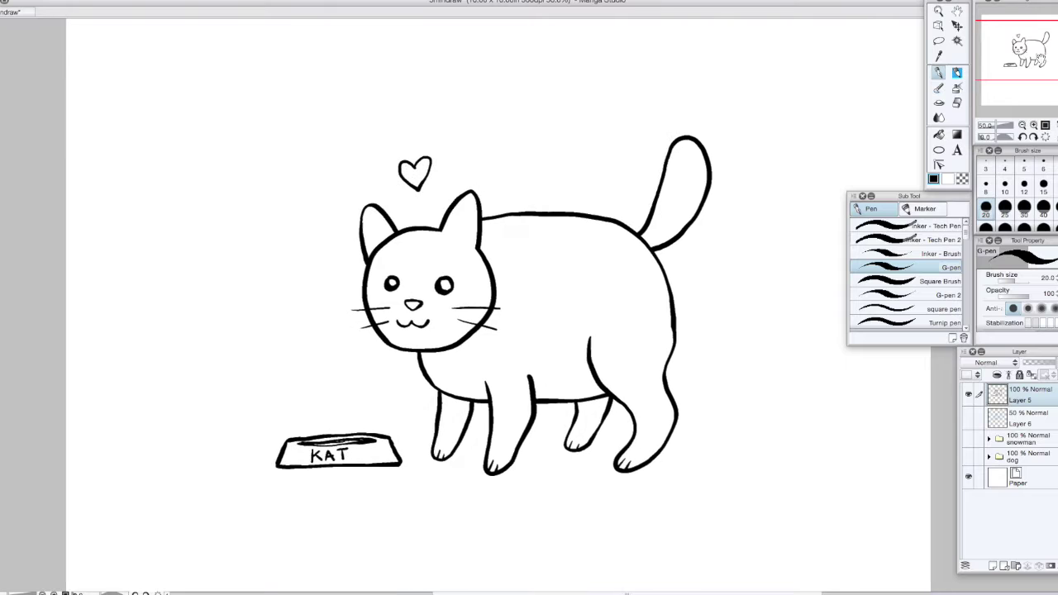
pyautogui.click(939, 41)
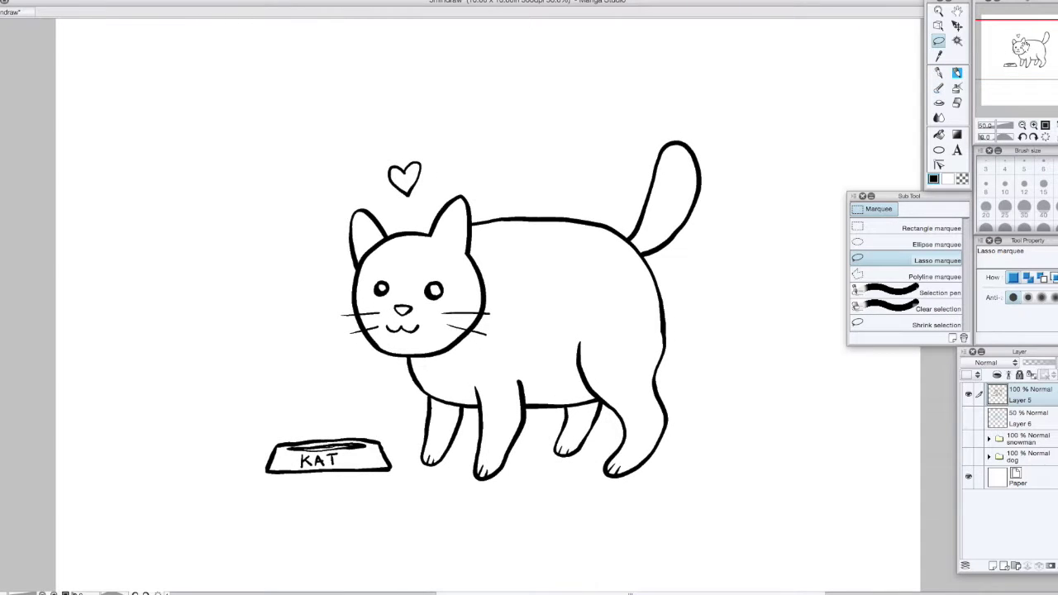